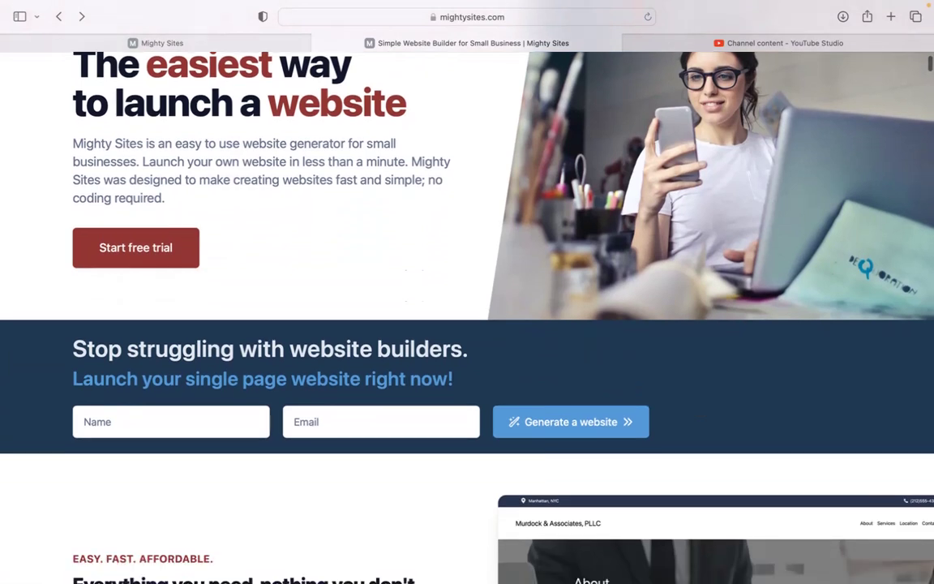
Step: Scroll through the current page, then bring up the Mighty Sites new-site builder
scroll(467, 317, "down", 2)
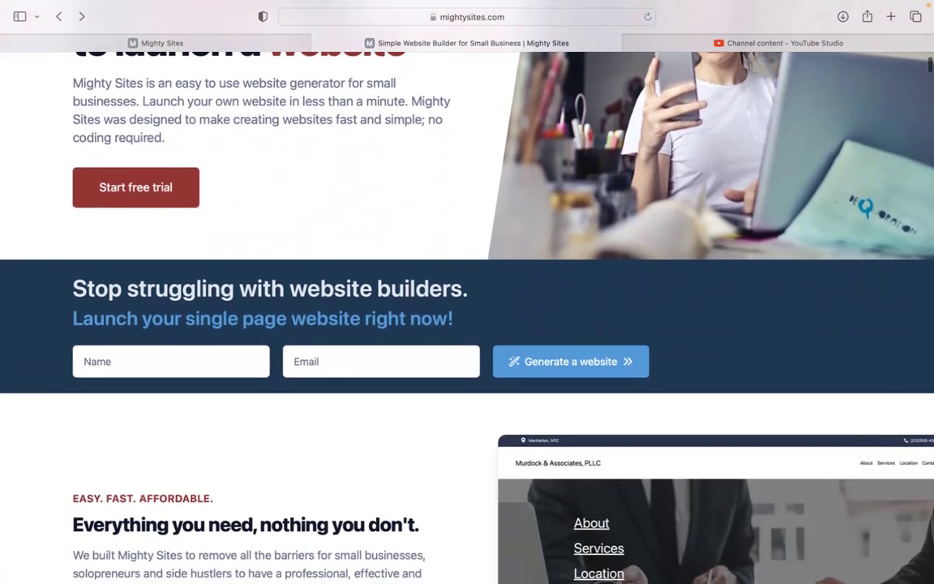
scroll(467, 316, "down", 2)
scroll(467, 316, "down", 3)
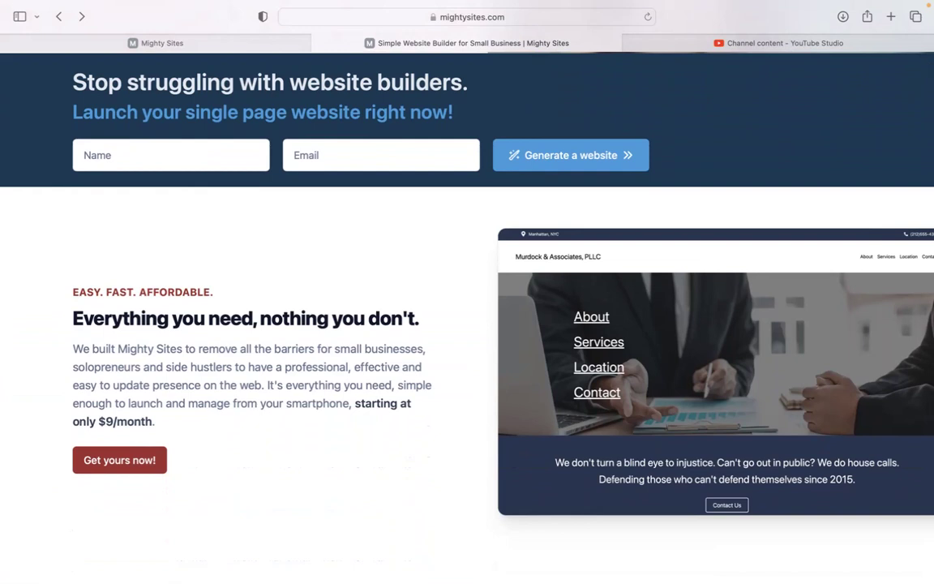
scroll(467, 317, "down", 1)
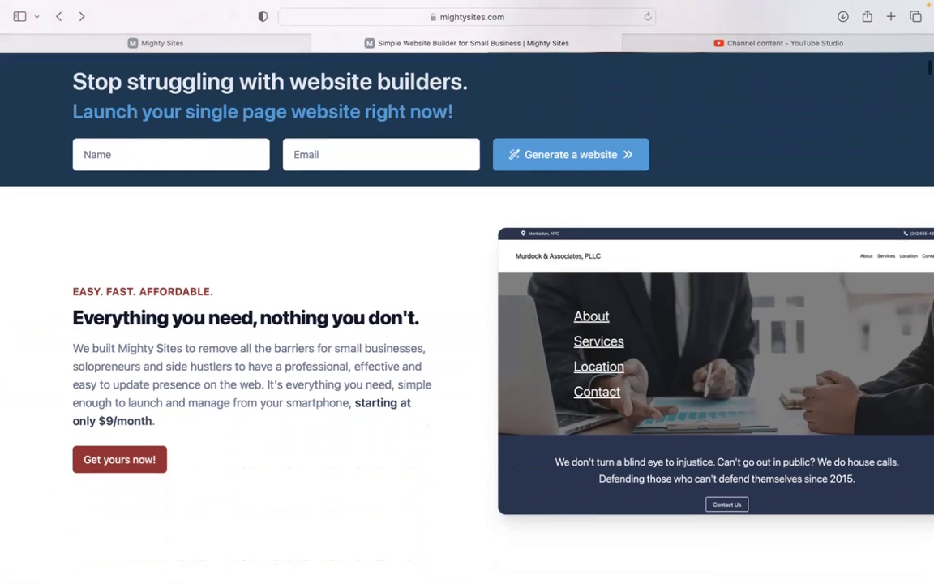
scroll(467, 316, "down", 2)
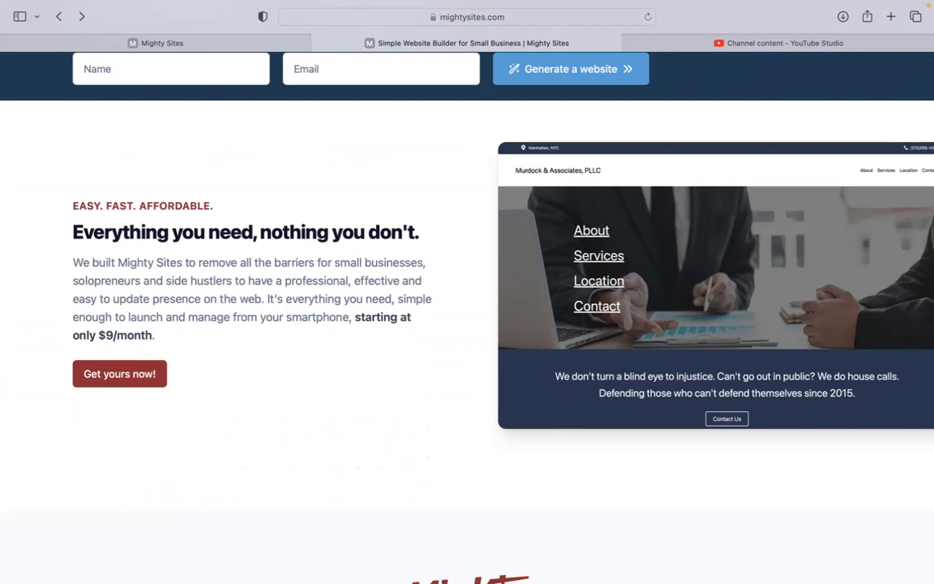
scroll(467, 316, "down", 2)
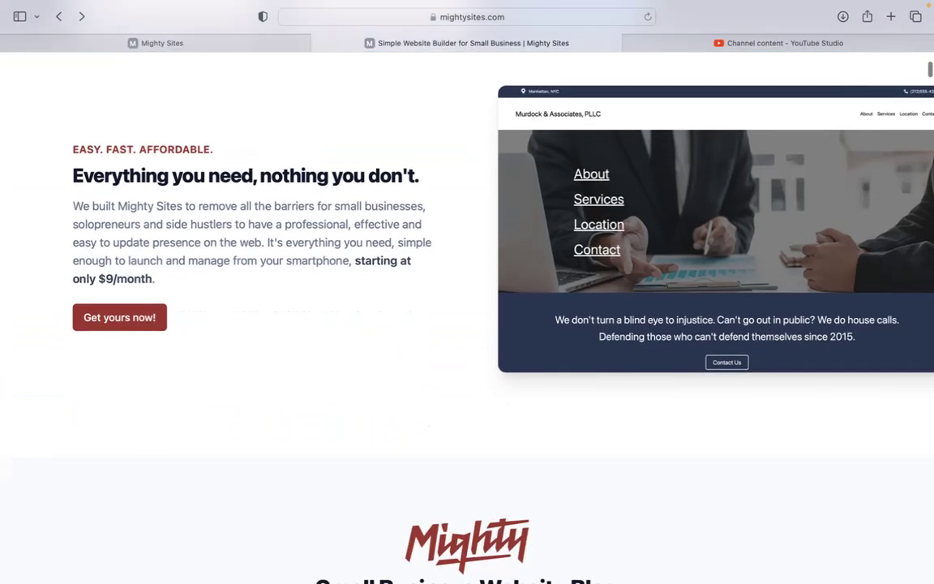
scroll(467, 316, "down", 2)
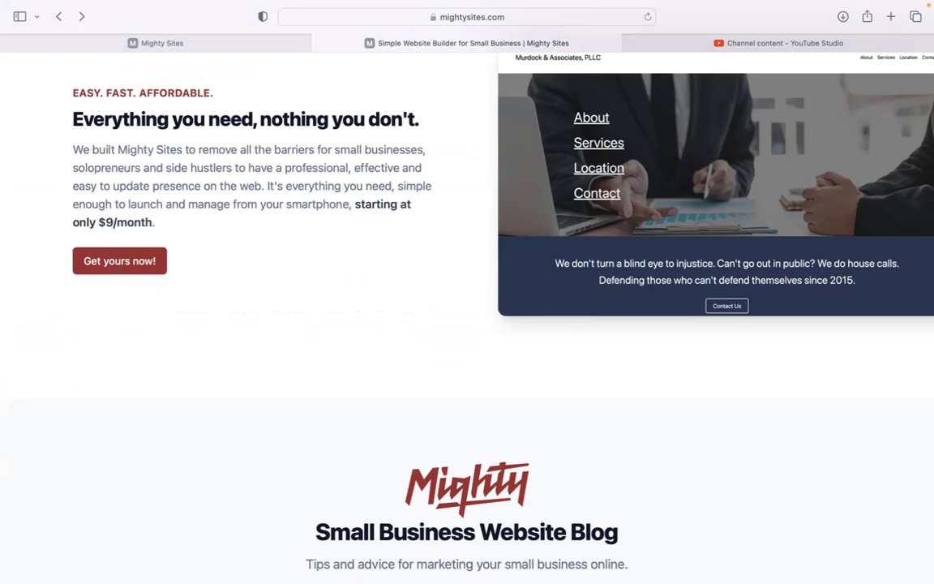
scroll(467, 316, "down", 1)
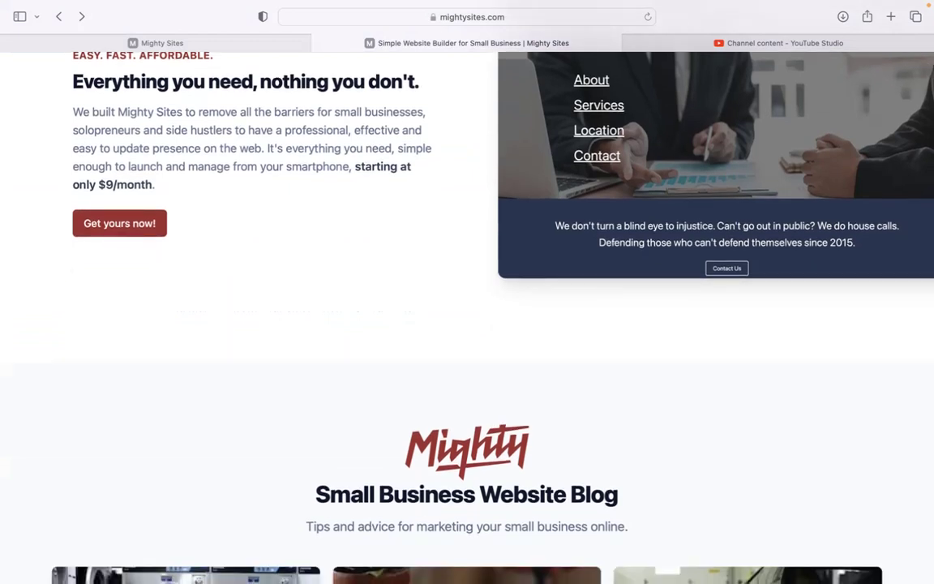
scroll(467, 316, "down", 6)
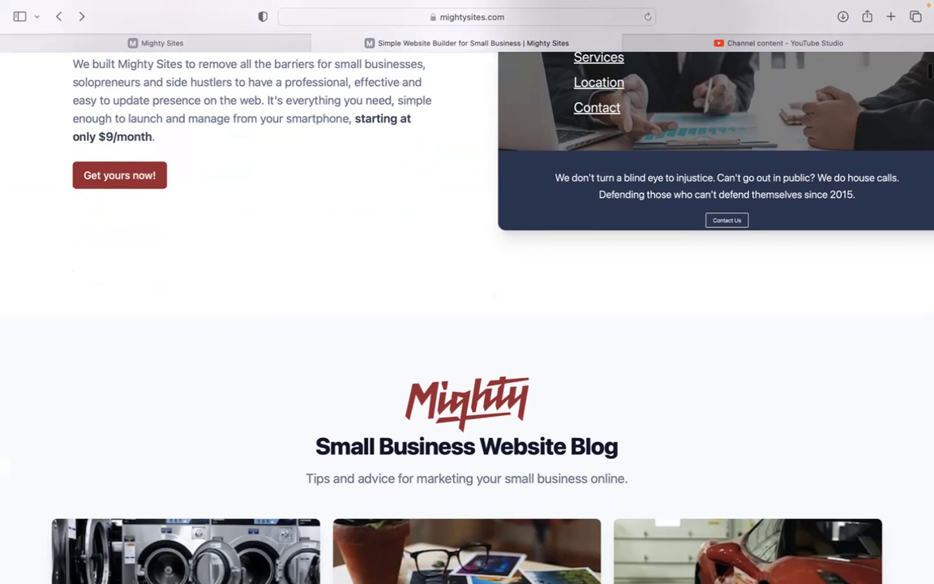
scroll(467, 317, "down", 10)
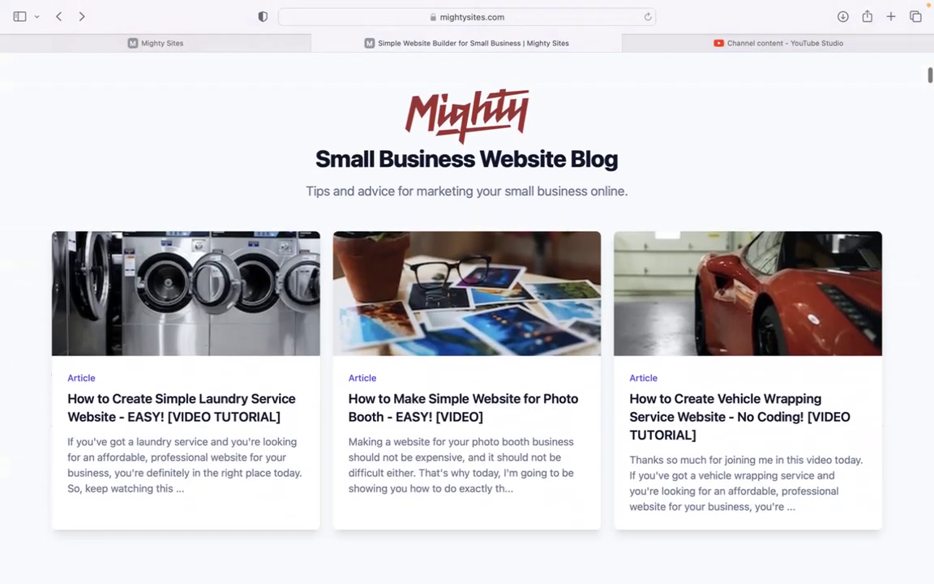
scroll(467, 316, "down", 6)
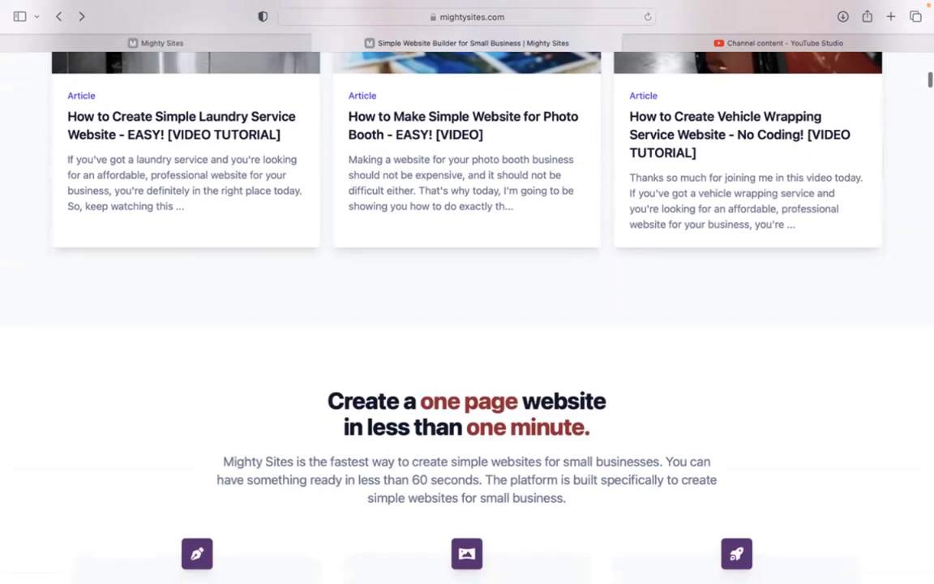
scroll(467, 316, "down", 6)
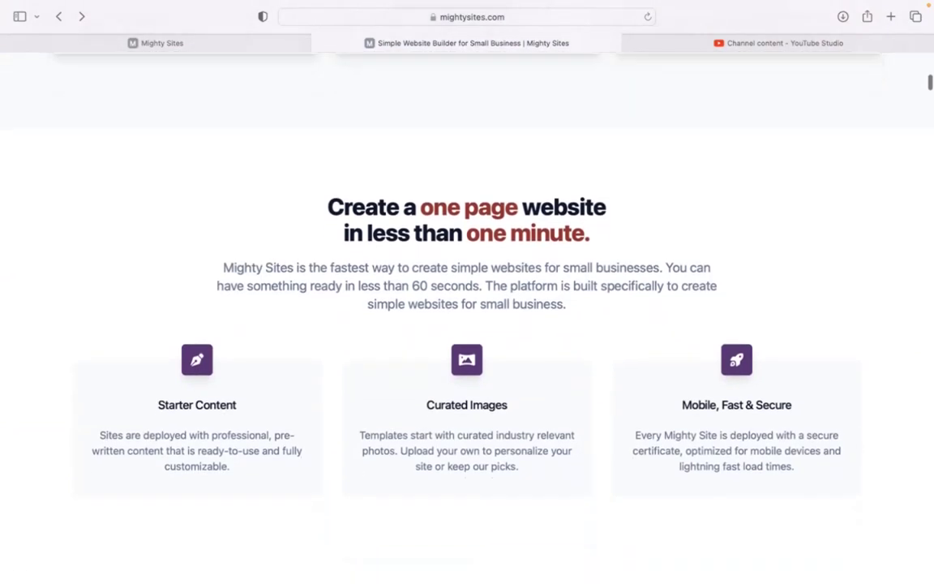
scroll(467, 316, "down", 2)
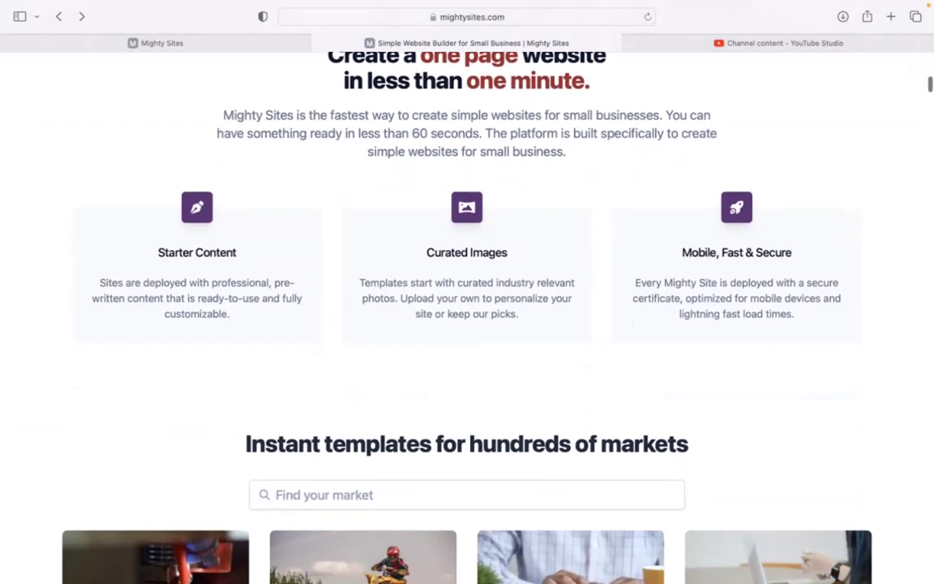
left_click(248, 42)
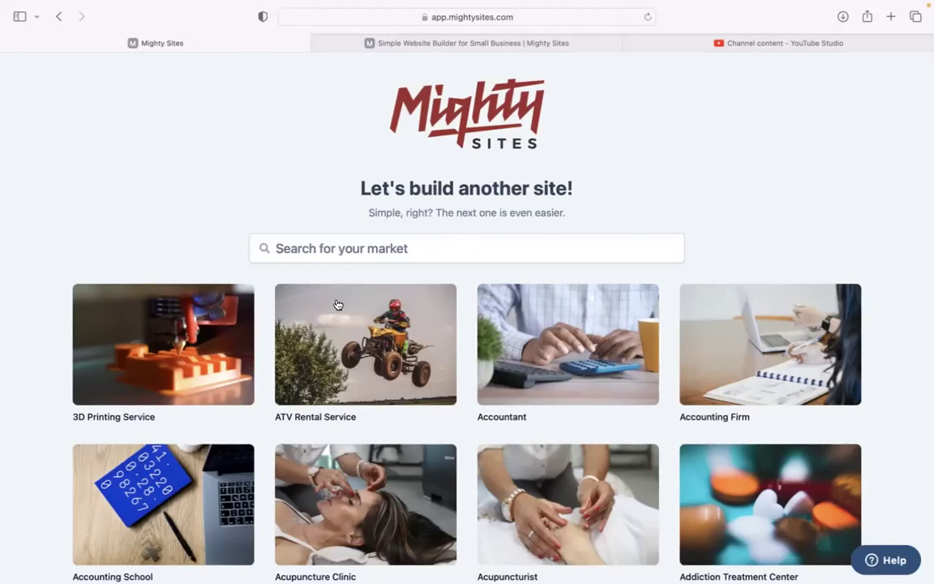
Step: Search the market templates for 'event'
scroll(246, 225, "down", 3)
scroll(467, 316, "down", 5)
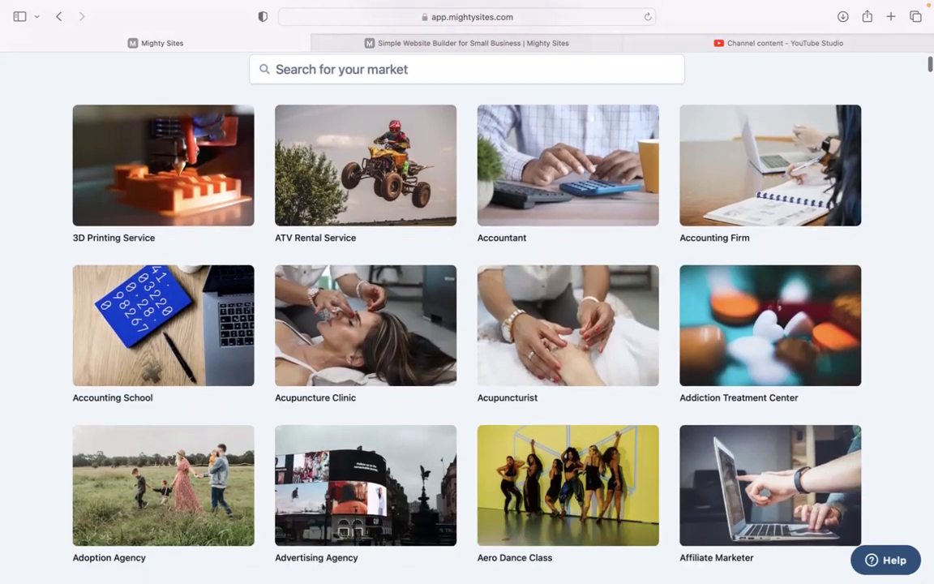
scroll(467, 316, "down", 8)
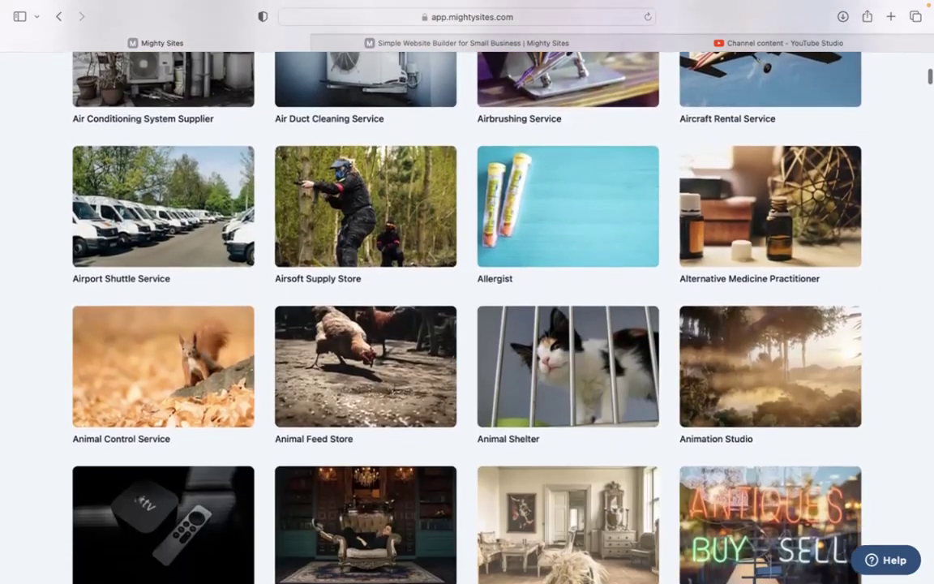
scroll(467, 316, "up", 6)
scroll(285, 216, "up", 7)
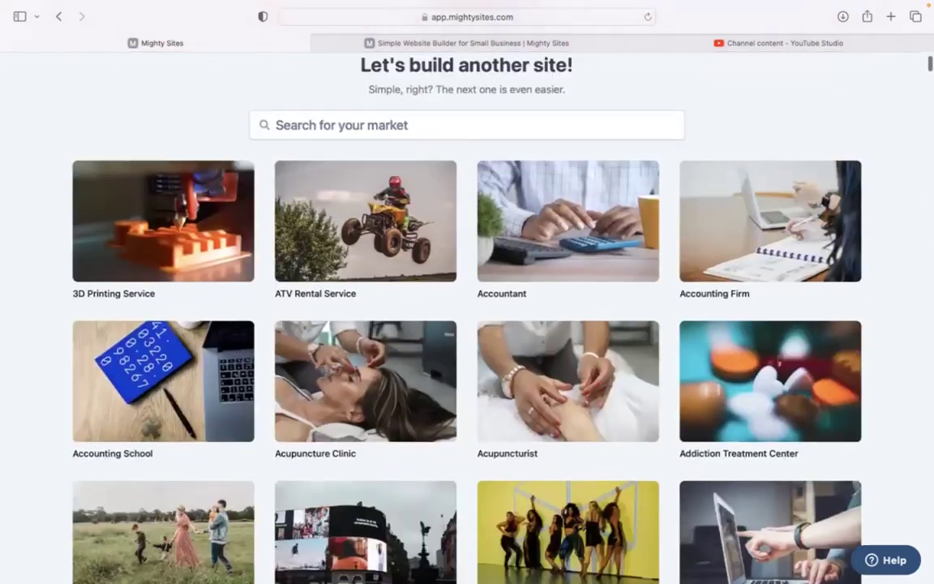
left_click(374, 249)
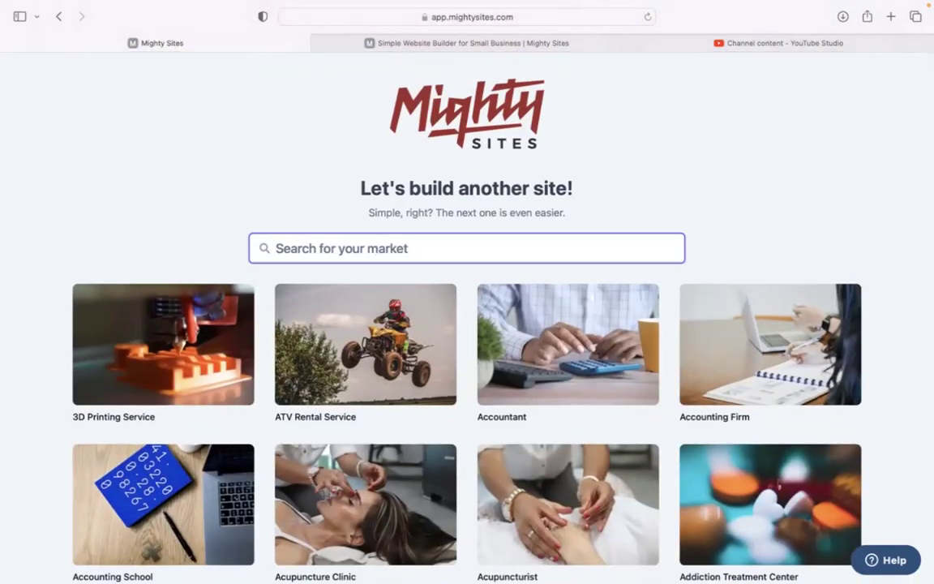
type("event")
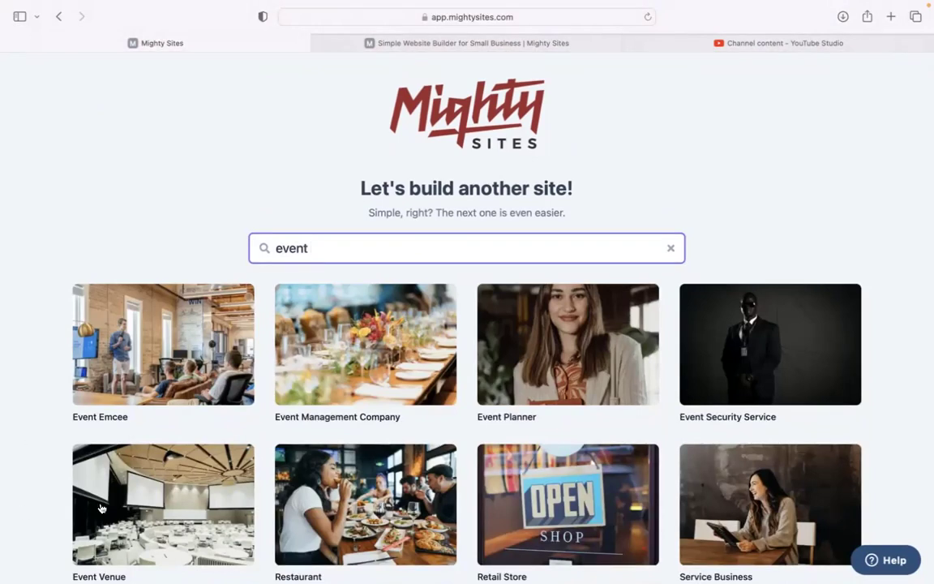
Step: Choose the Event Venue template and enter Stoney Brook Event Venue, Denver, Colorado
left_click(138, 479)
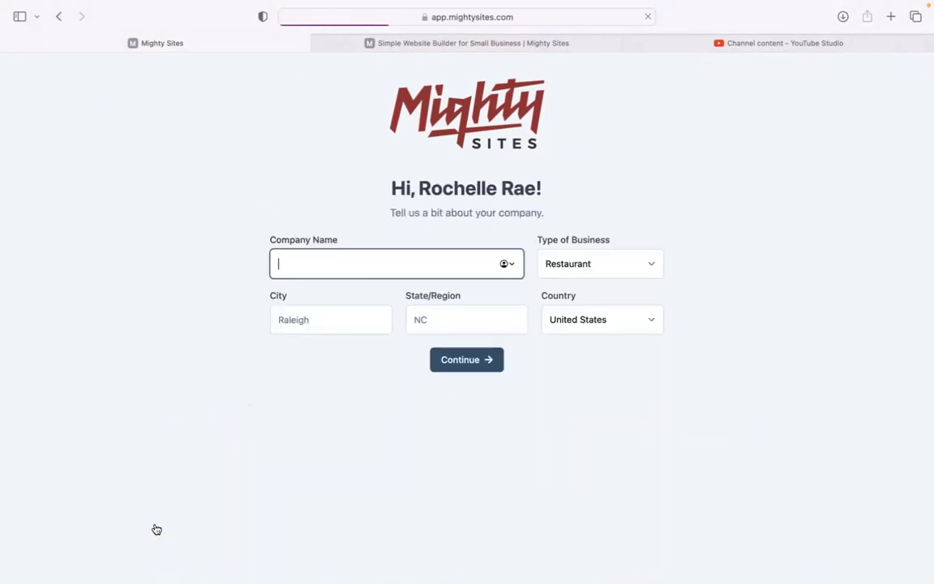
type("Stone")
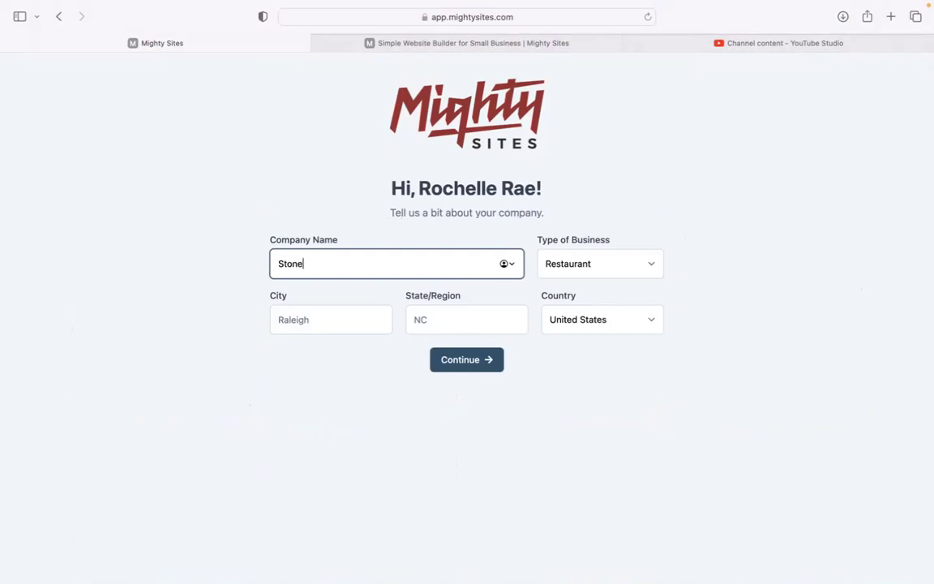
type("y Brook Event")
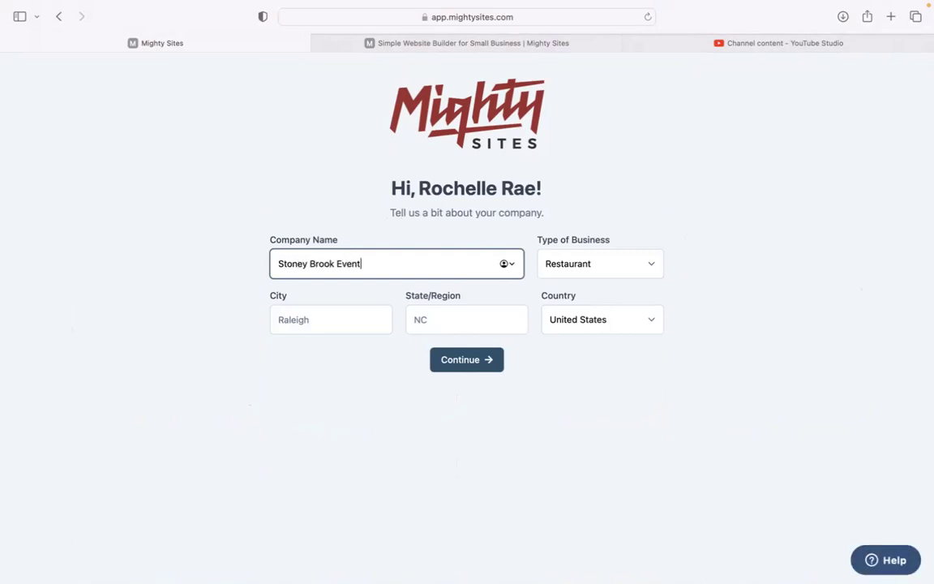
type(" Venue")
left_click(325, 319)
type("Denver")
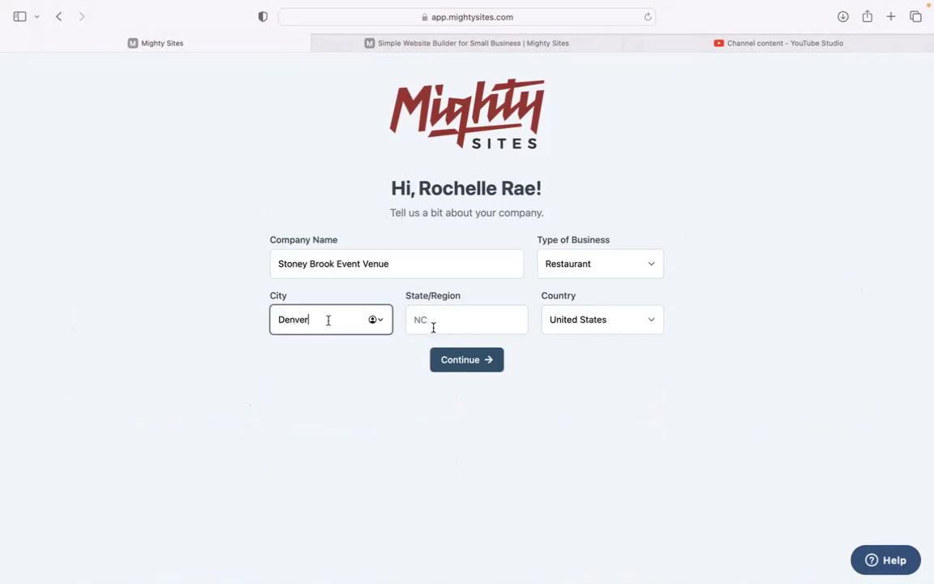
key("Tab")
type("Co")
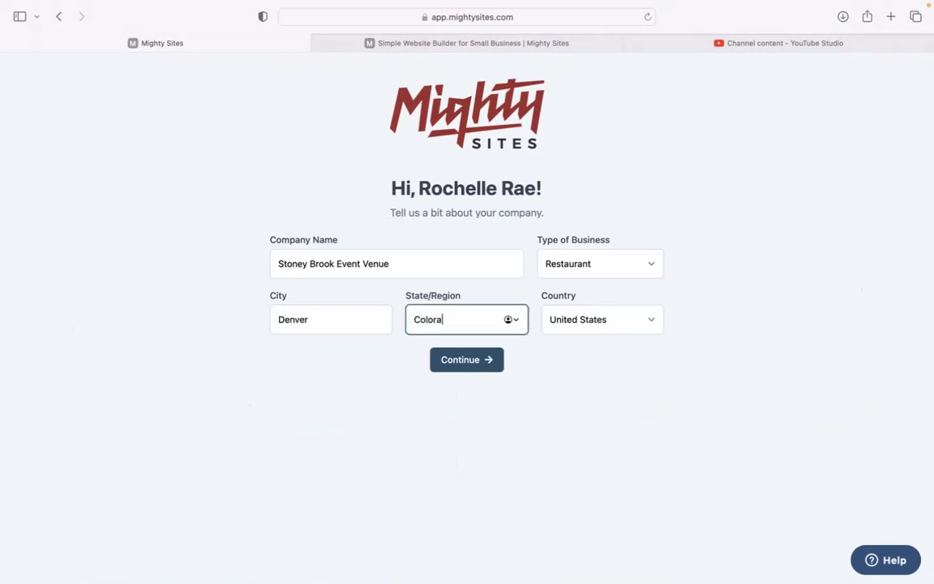
Step: Set the business type to Service and submit to generate the site
left_click(640, 253)
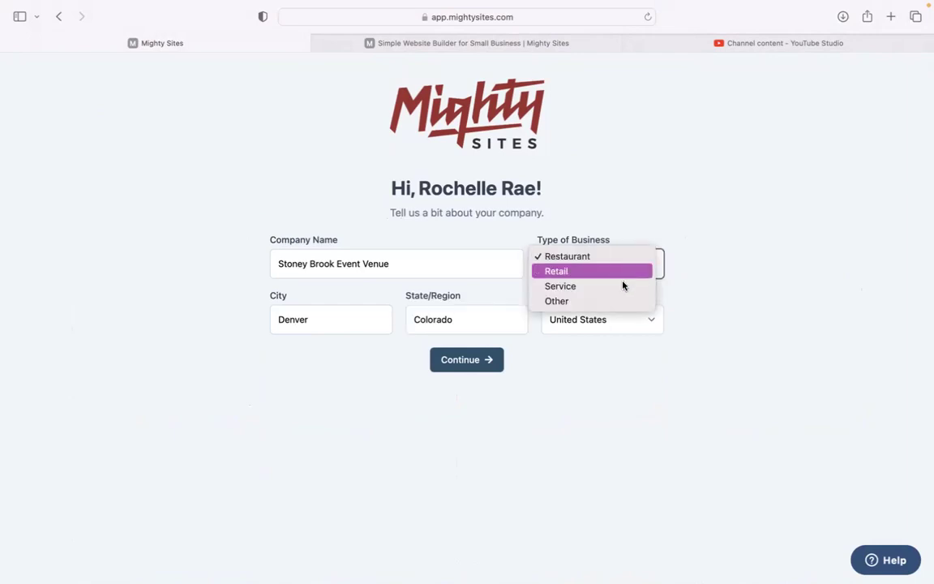
left_click(582, 288)
left_click(475, 361)
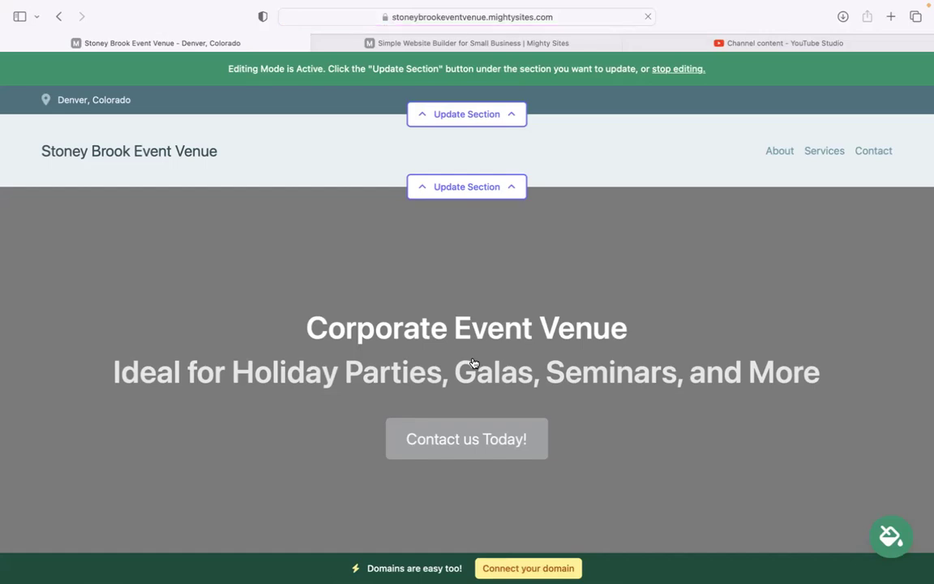
Step: Scroll down the new page and inspect the welcome paragraph
scroll(474, 362, "down", 1)
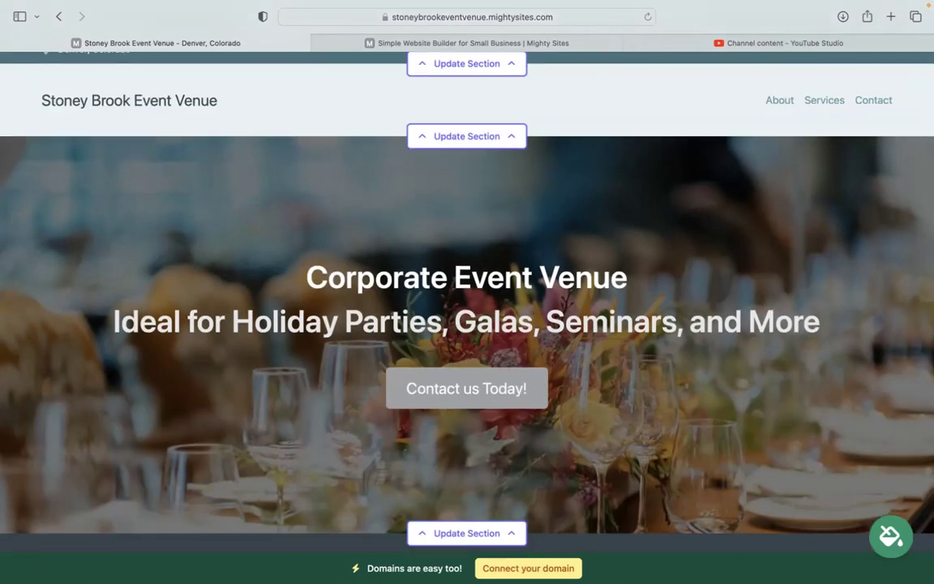
scroll(474, 362, "down", 1)
scroll(474, 363, "down", 1)
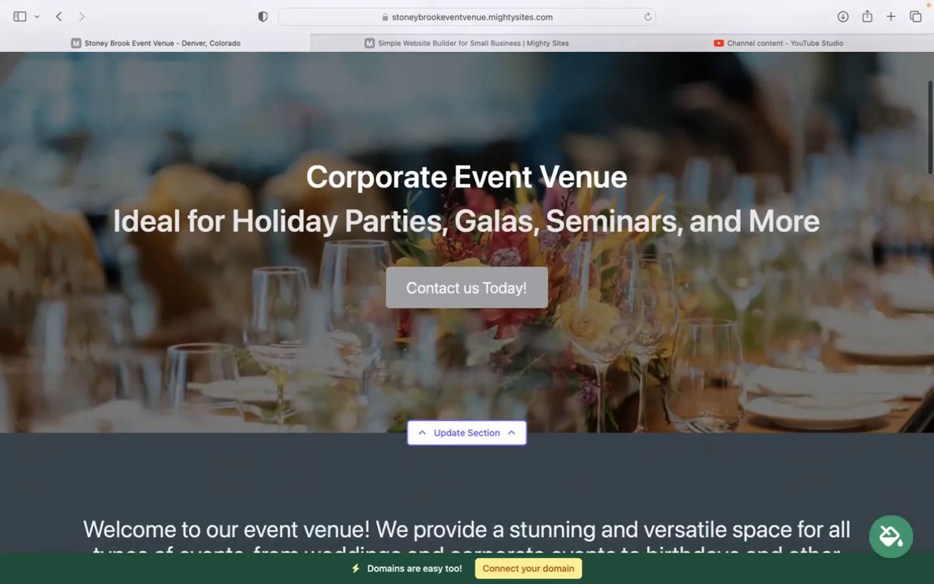
scroll(323, 194, "down", 4)
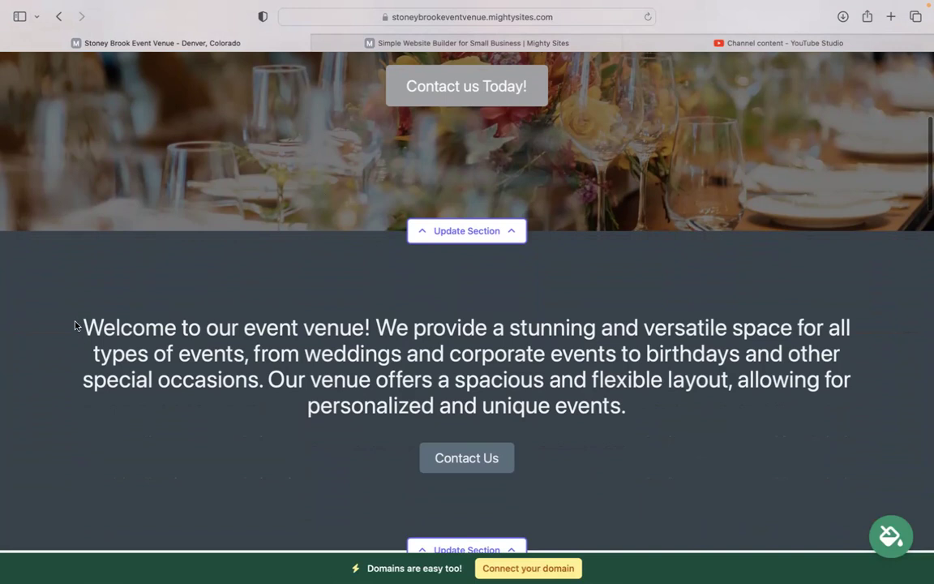
left_click_drag(75, 326, 732, 402)
left_click(311, 352)
scroll(311, 353, "down", 9)
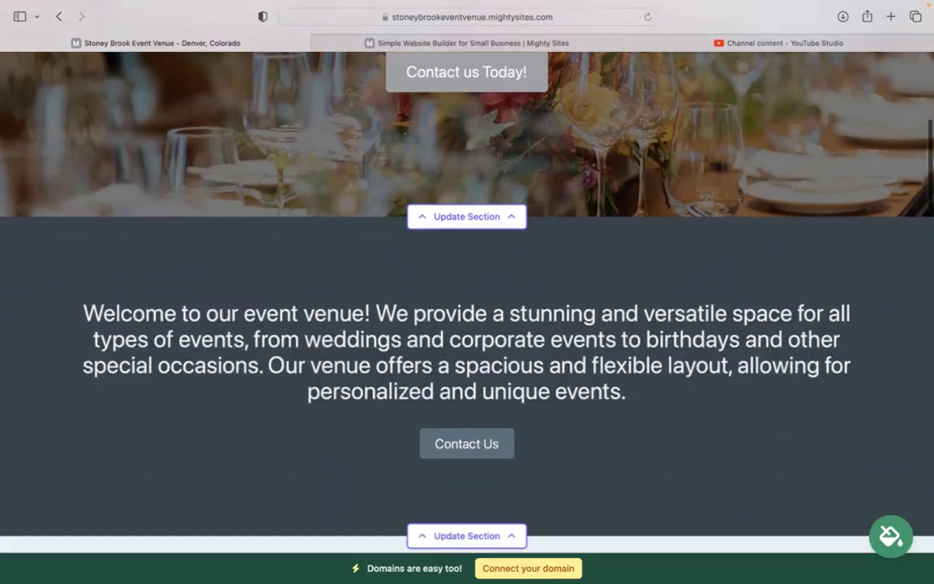
scroll(420, 325, "up", 3)
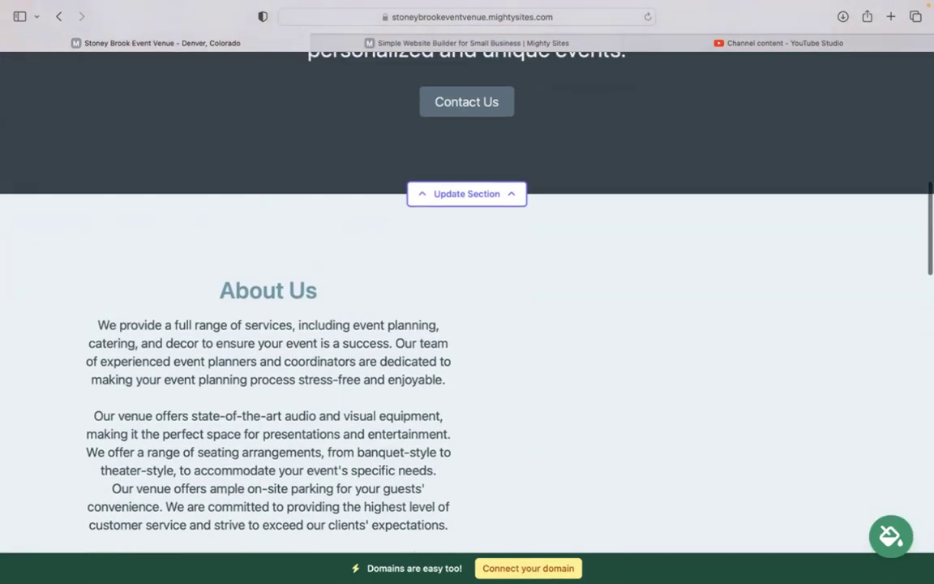
scroll(523, 250, "up", 7)
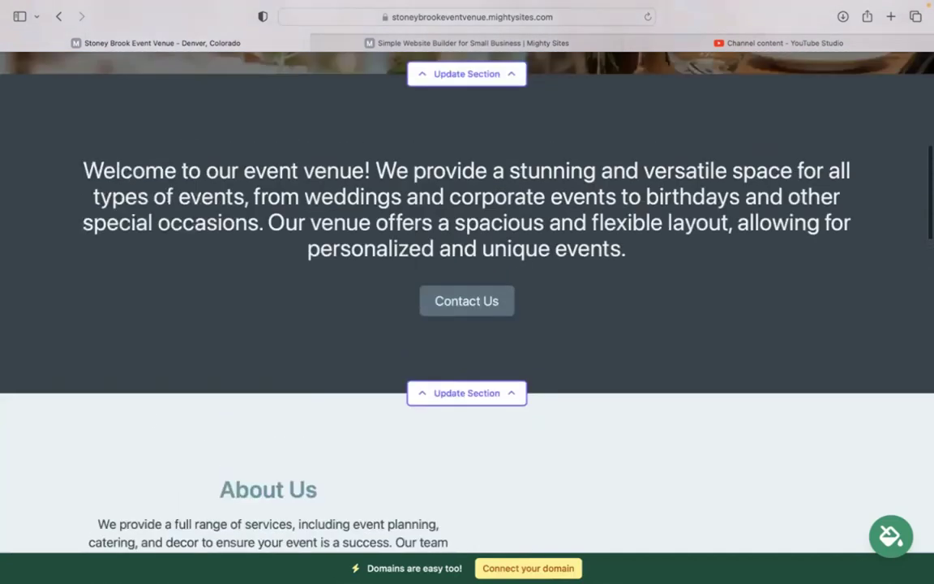
Step: Scroll further down and review the Services section text
scroll(554, 378, "down", 11)
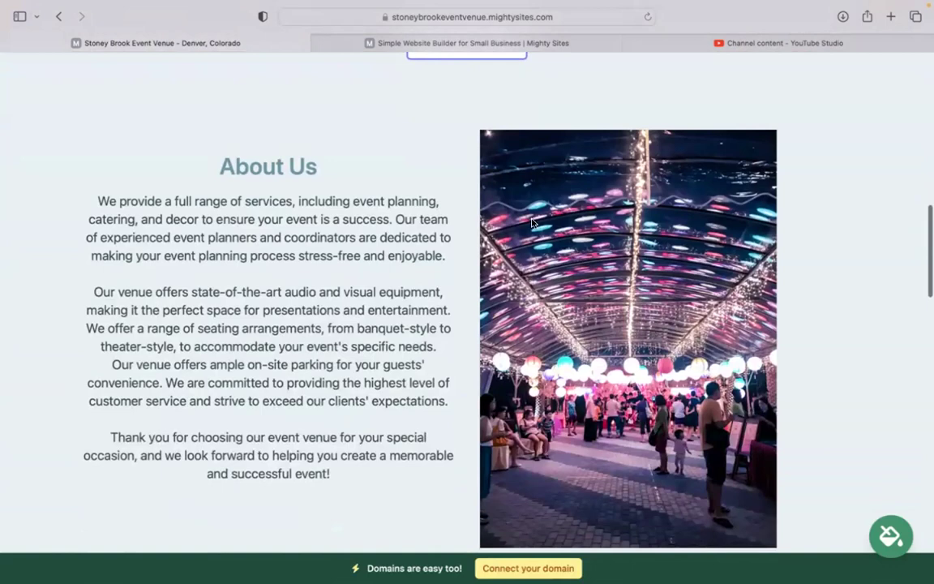
scroll(532, 221, "down", 8)
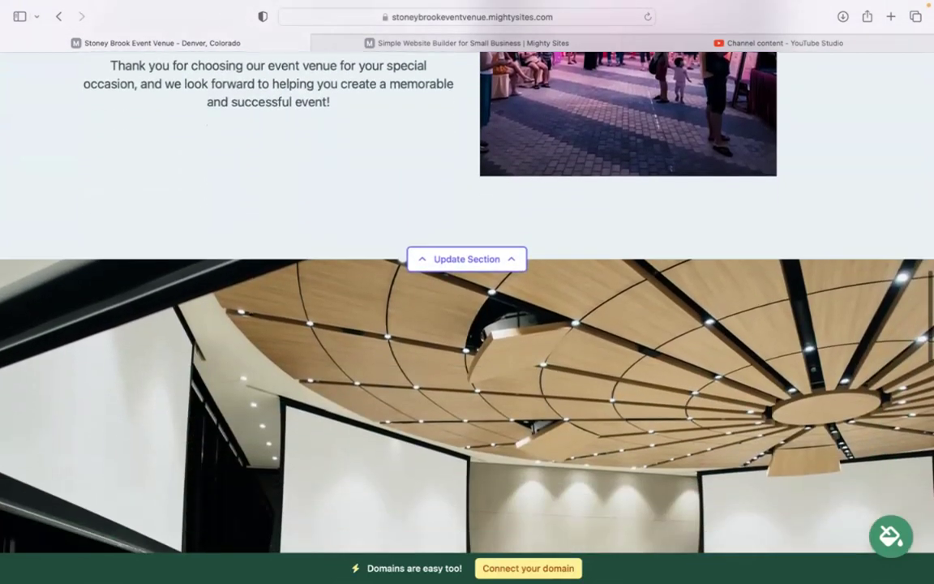
scroll(467, 299, "down", 5)
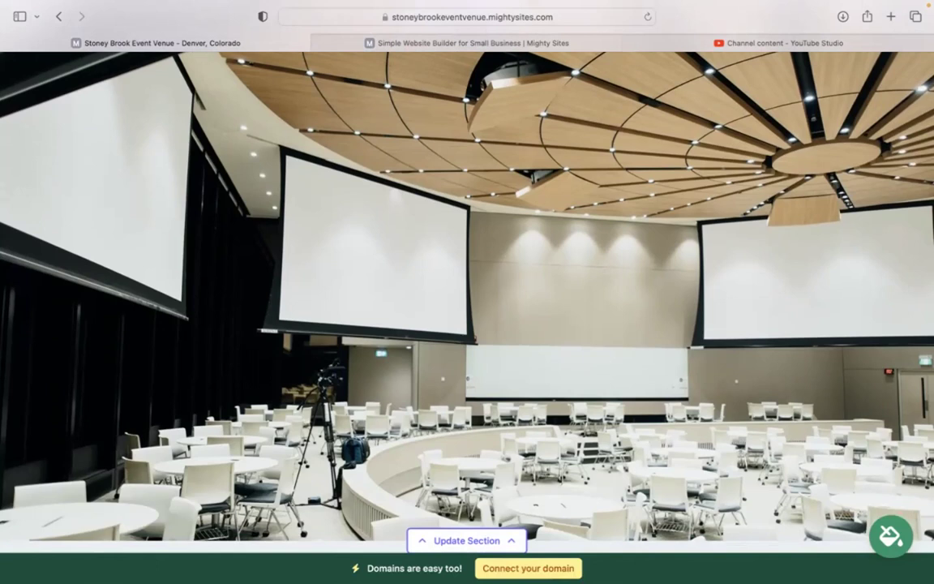
scroll(467, 300, "down", 1)
scroll(467, 300, "down", 10)
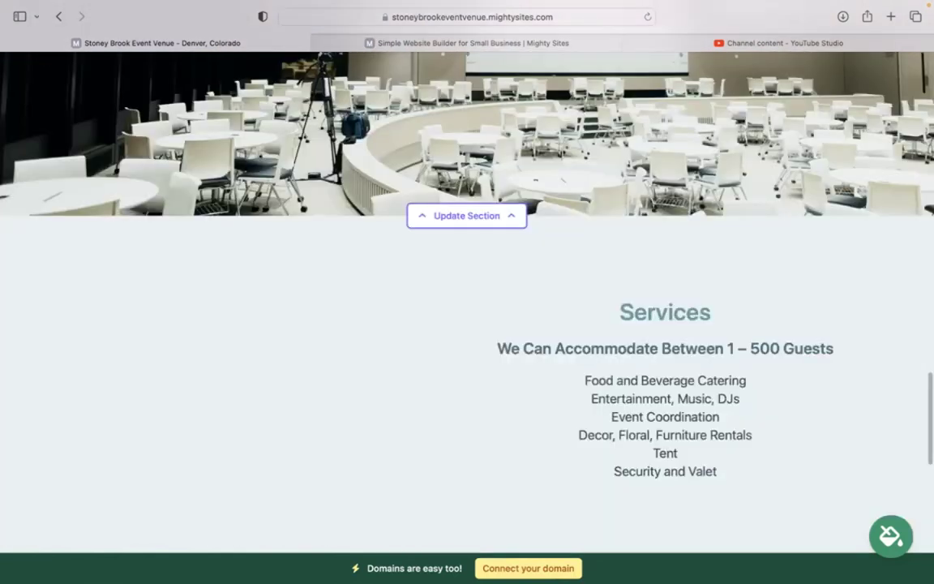
scroll(708, 228, "up", 2)
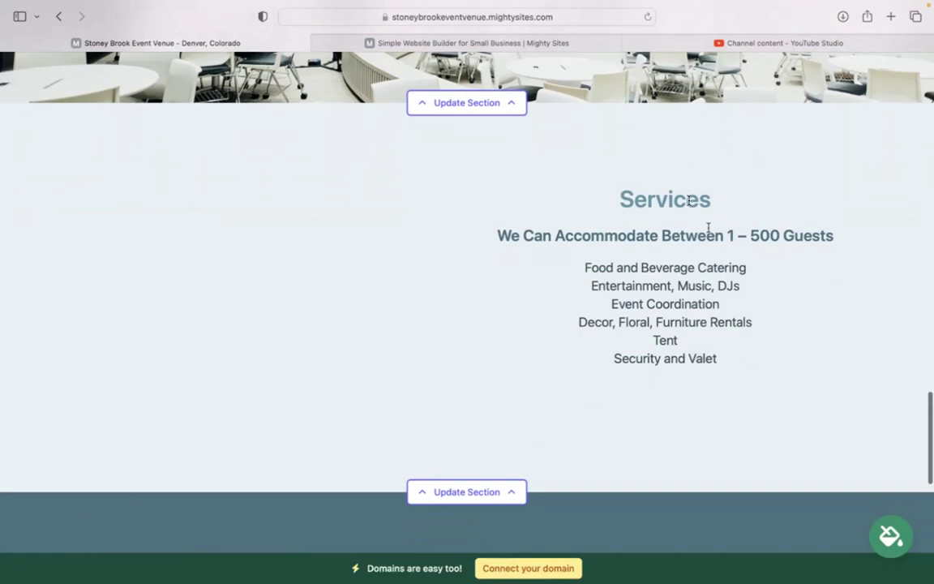
left_click_drag(604, 183, 764, 430)
left_click(764, 430)
Step: Return to the top and open the location bar's Update Section editor
scroll(764, 429, "down", 6)
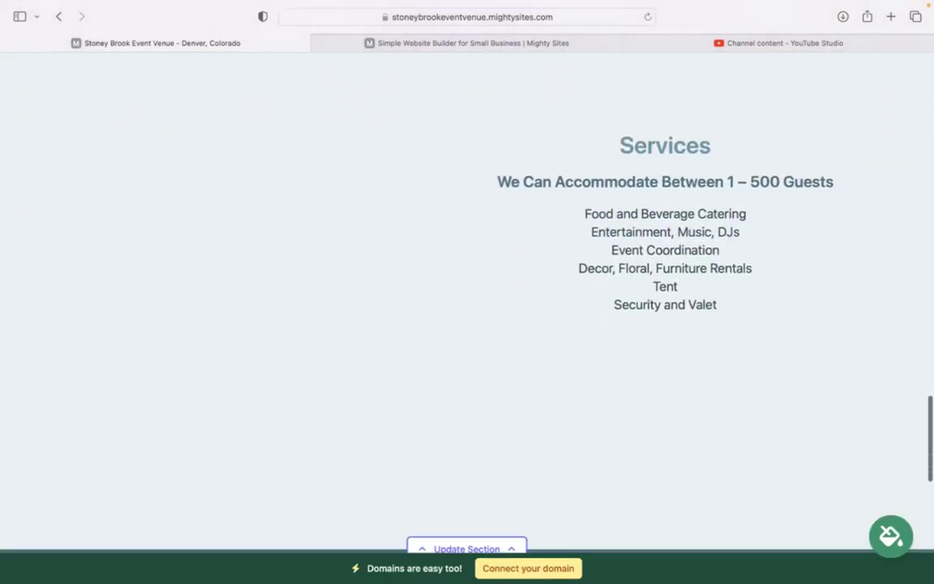
scroll(467, 316, "down", 5)
scroll(467, 316, "up", 10)
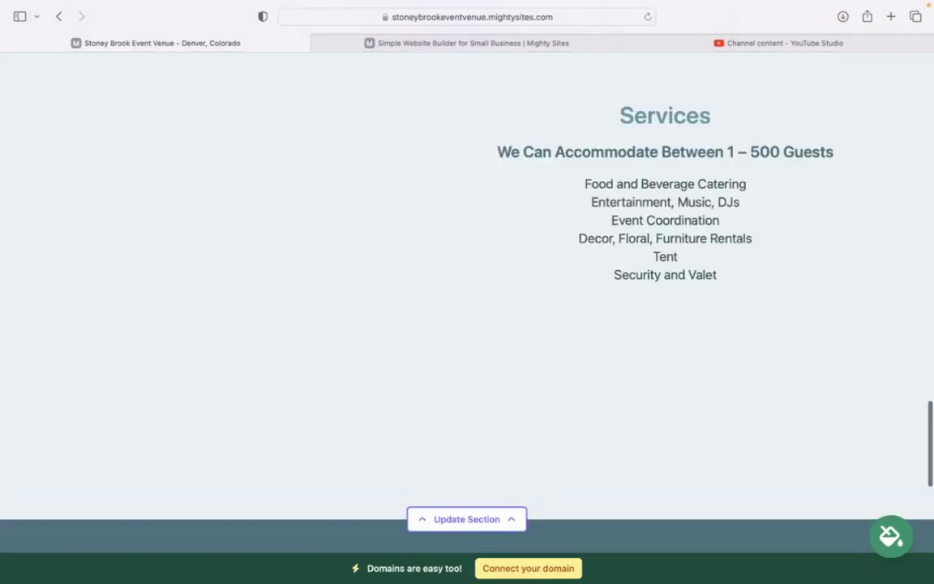
scroll(467, 316, "up", 10)
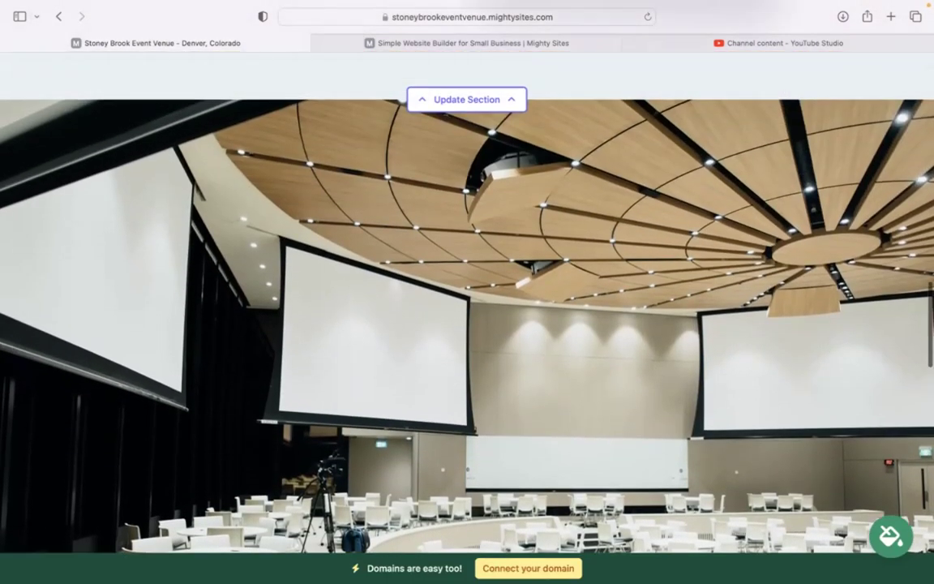
scroll(467, 317, "up", 5)
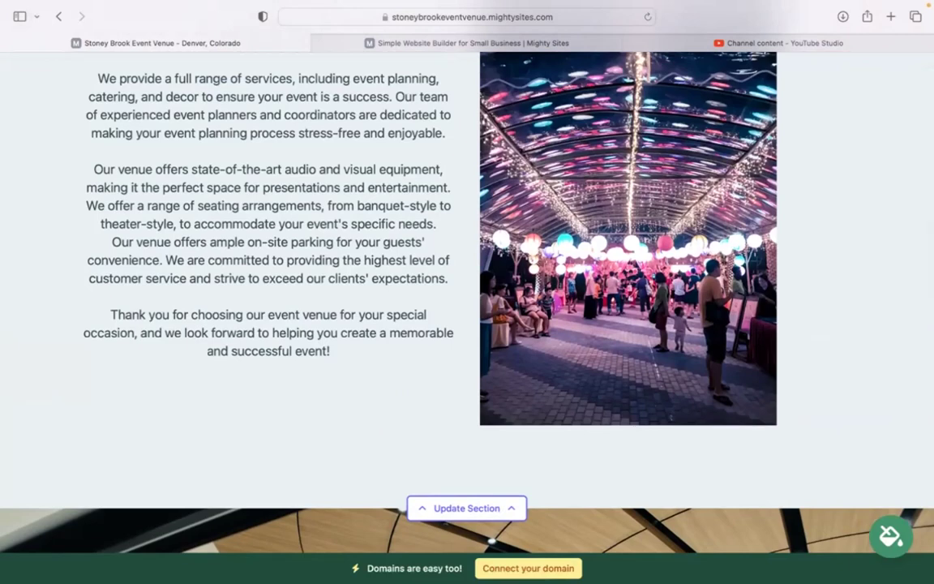
scroll(467, 316, "up", 10)
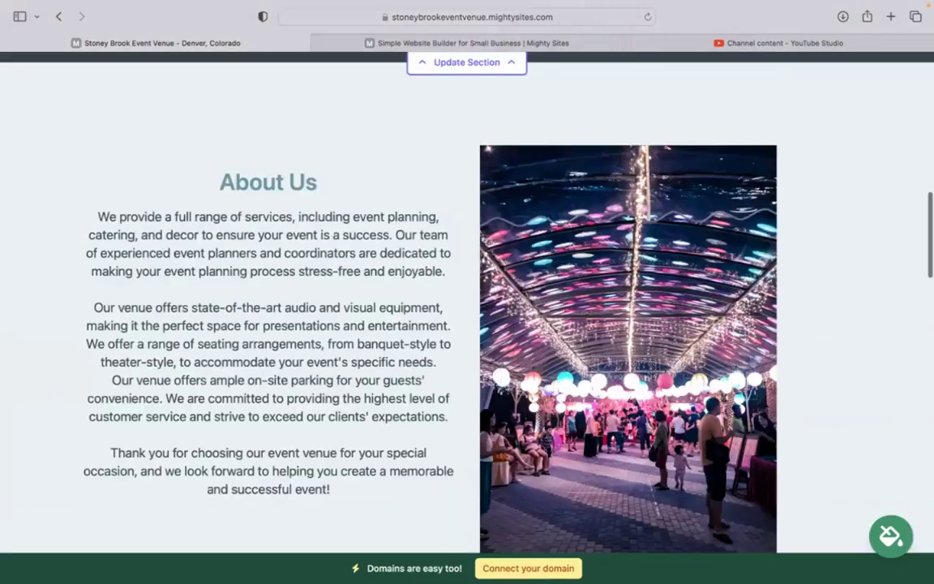
scroll(467, 316, "up", 3)
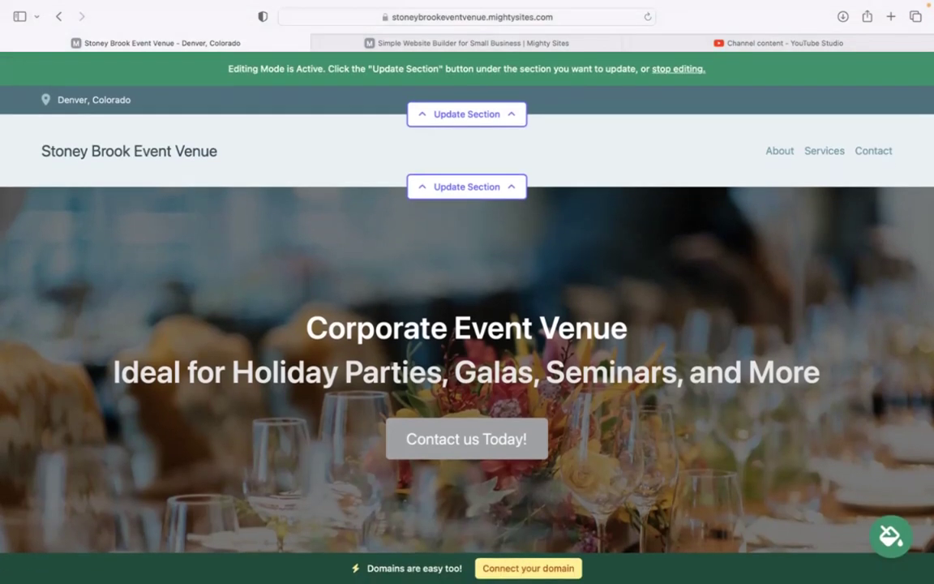
left_click(471, 114)
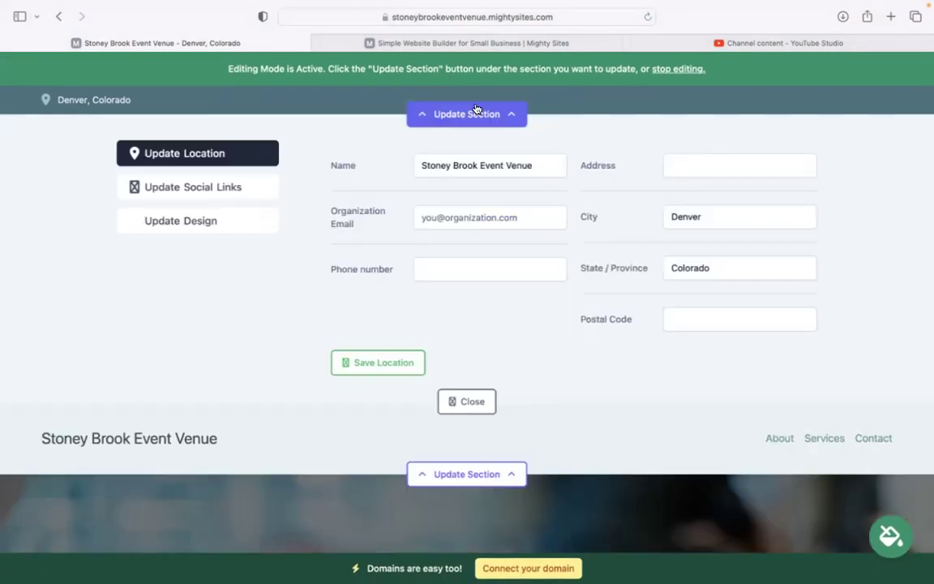
Step: Enter the organization email, show it on the site, and add the phone number
left_click(458, 219)
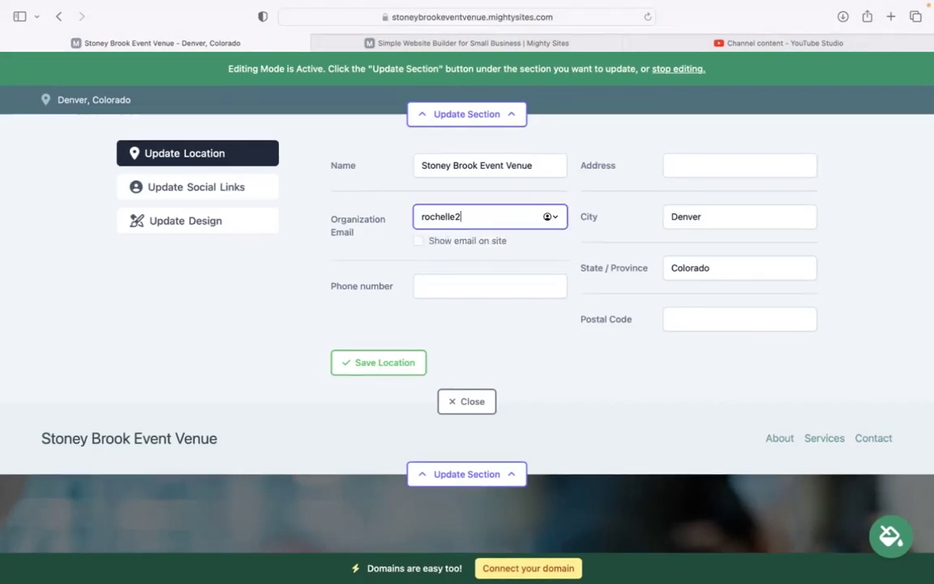
left_click(418, 242)
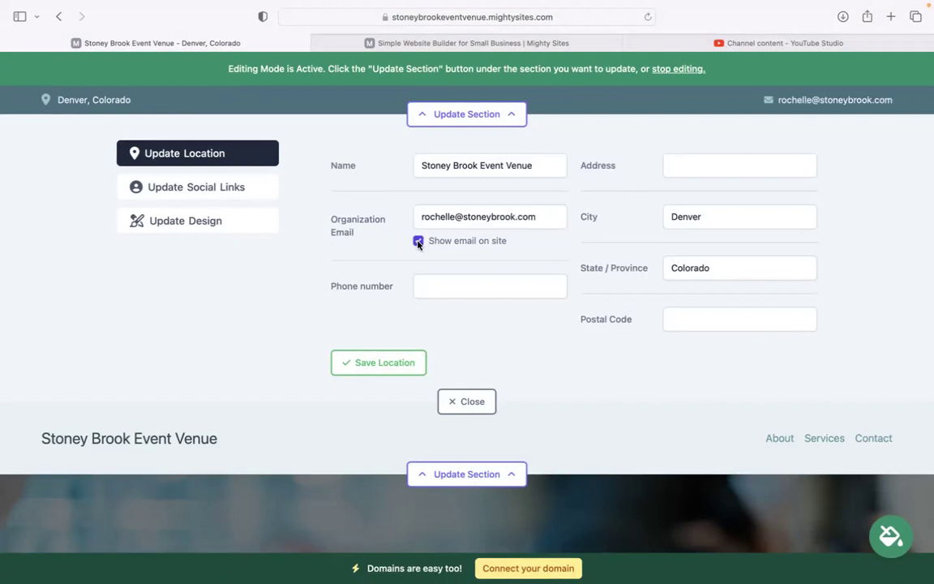
left_click(484, 283)
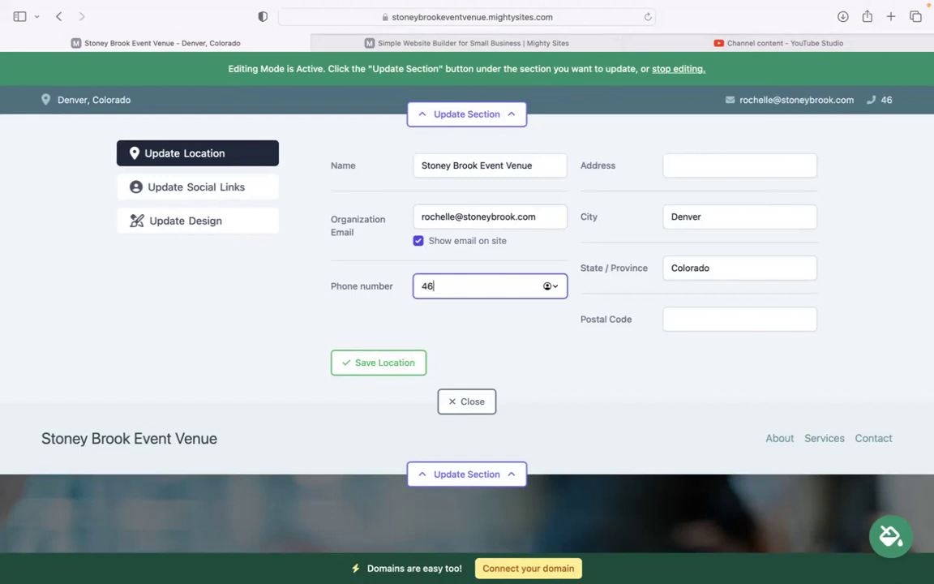
Step: Enter the venue's street address and postal code, then save the location details
left_click(747, 163)
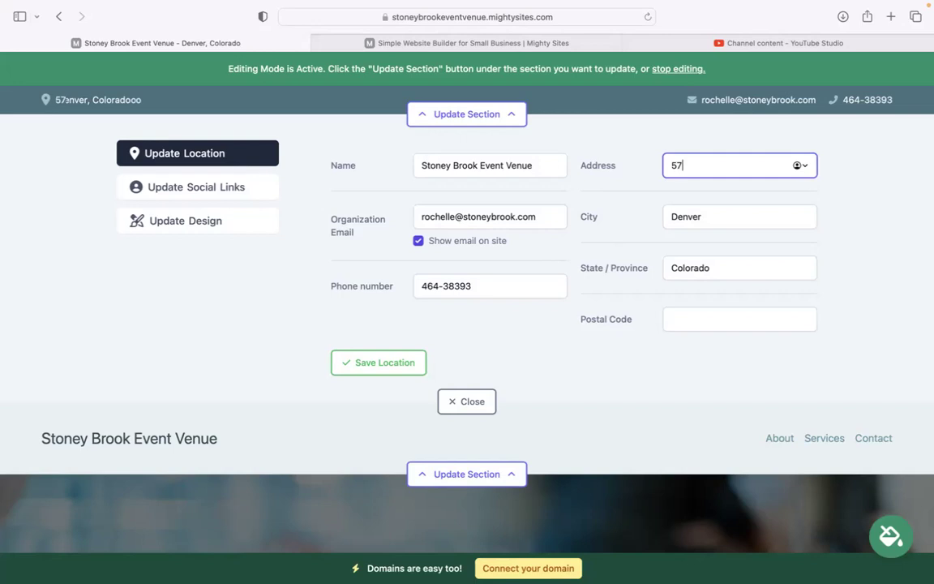
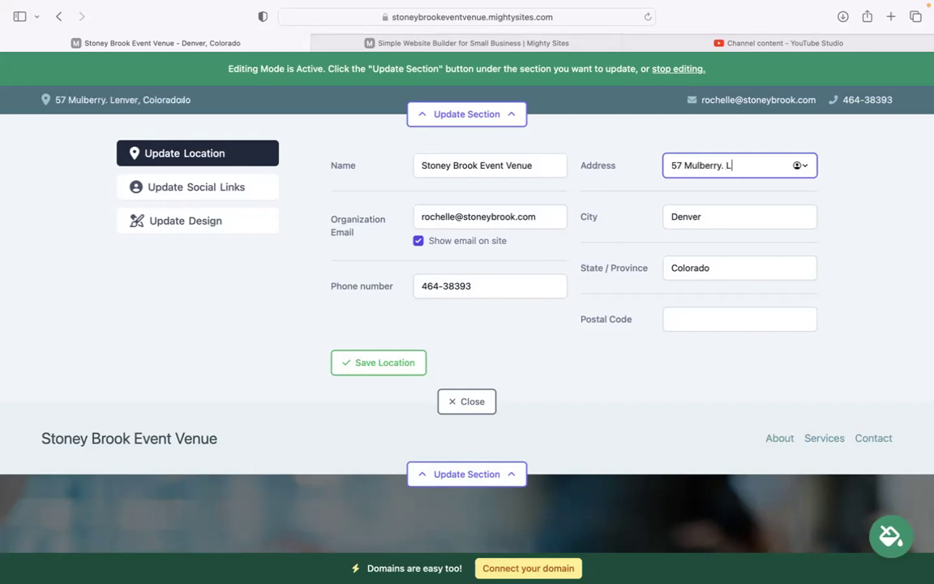
left_click(726, 317)
type("40584")
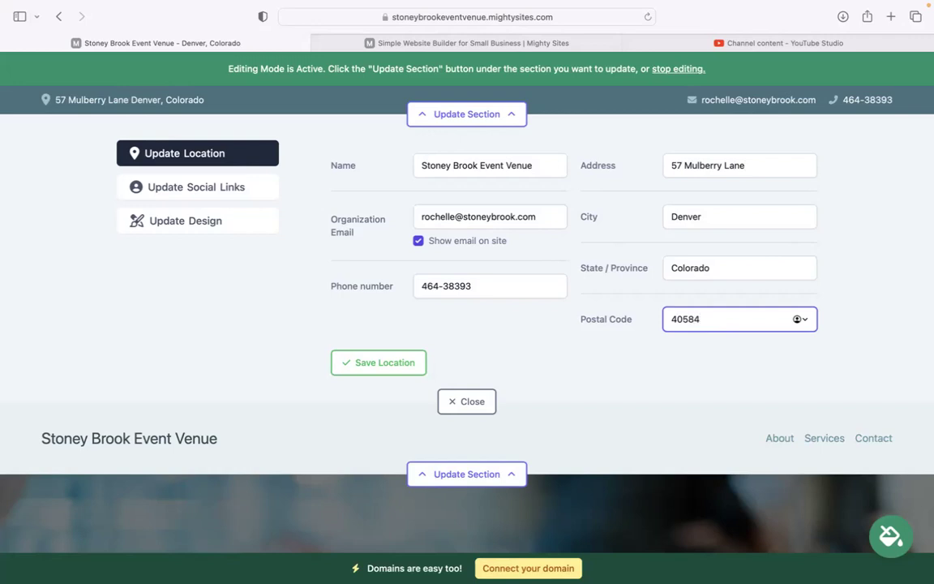
left_click(413, 362)
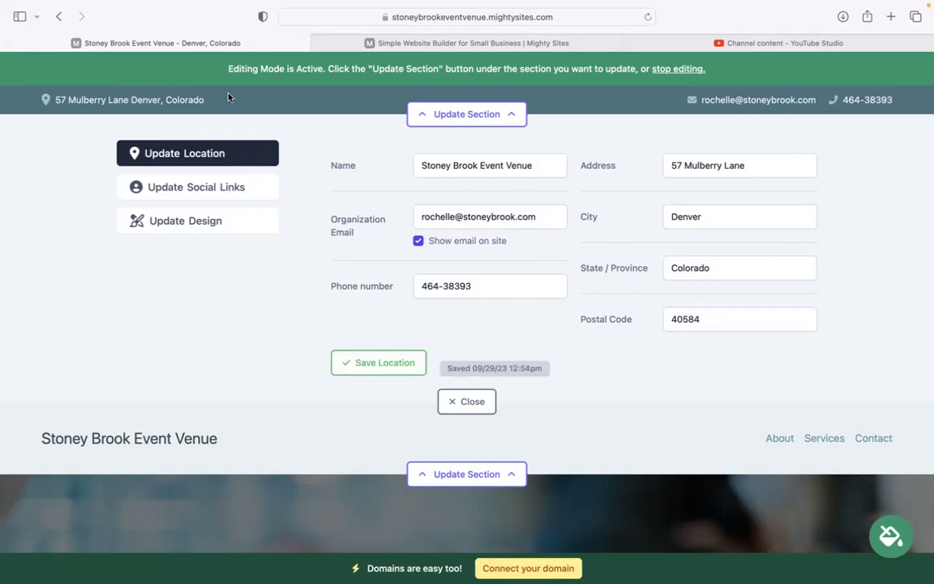
Step: Enter the venue's Instagram handle in Social Links and save it
left_click(231, 188)
left_click(413, 168)
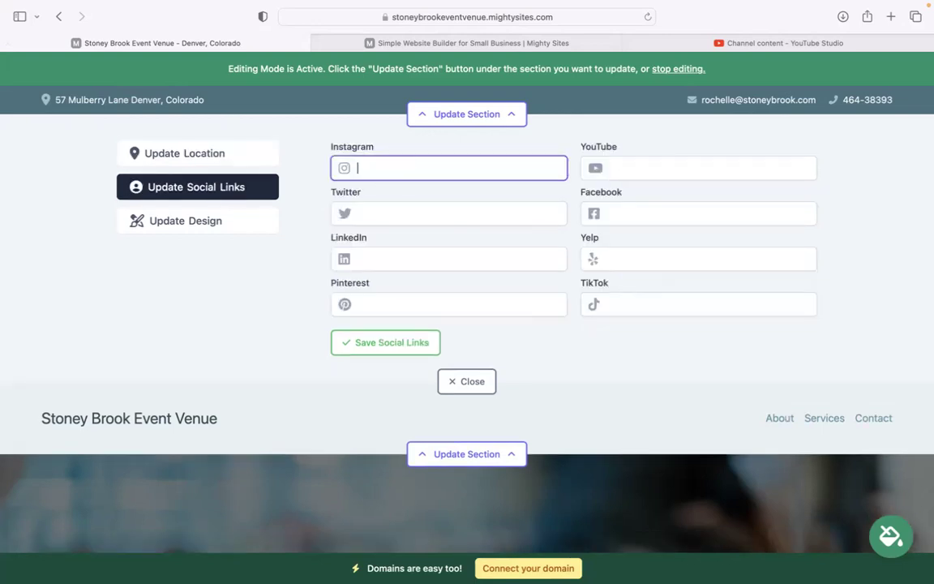
type("mightysites")
left_click(389, 343)
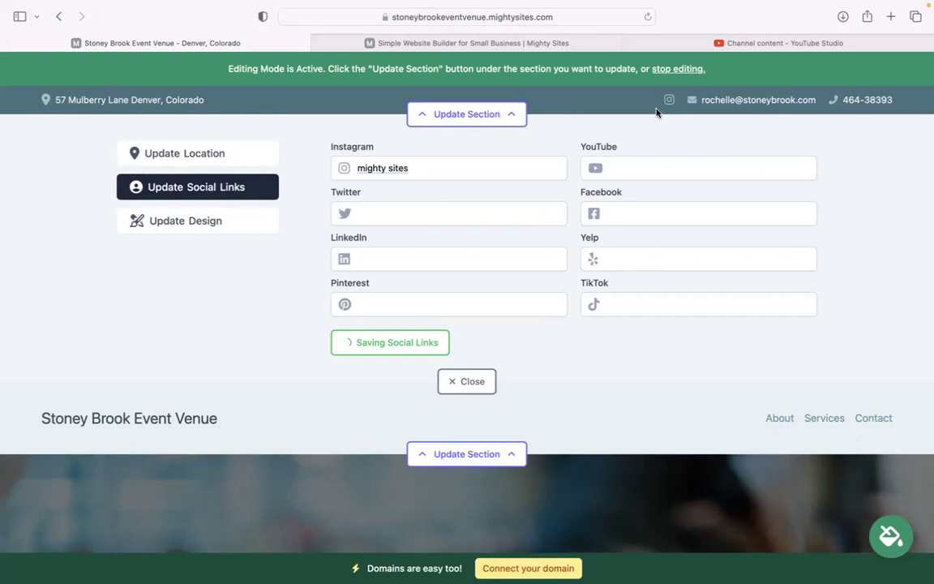
left_click(467, 381)
Step: Upload the Mighty Sites logo image to the header, save it, and make it bigger
left_click(484, 184)
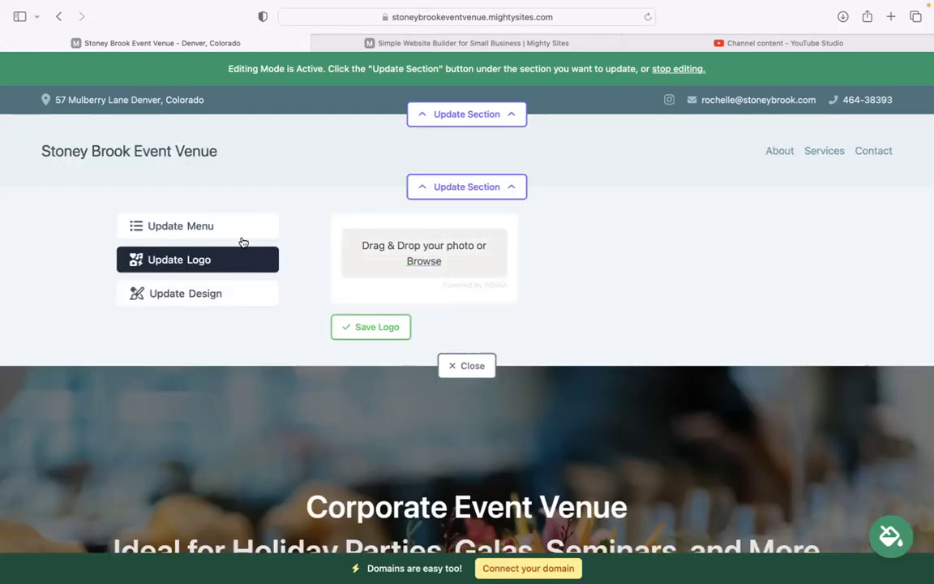
left_click(424, 261)
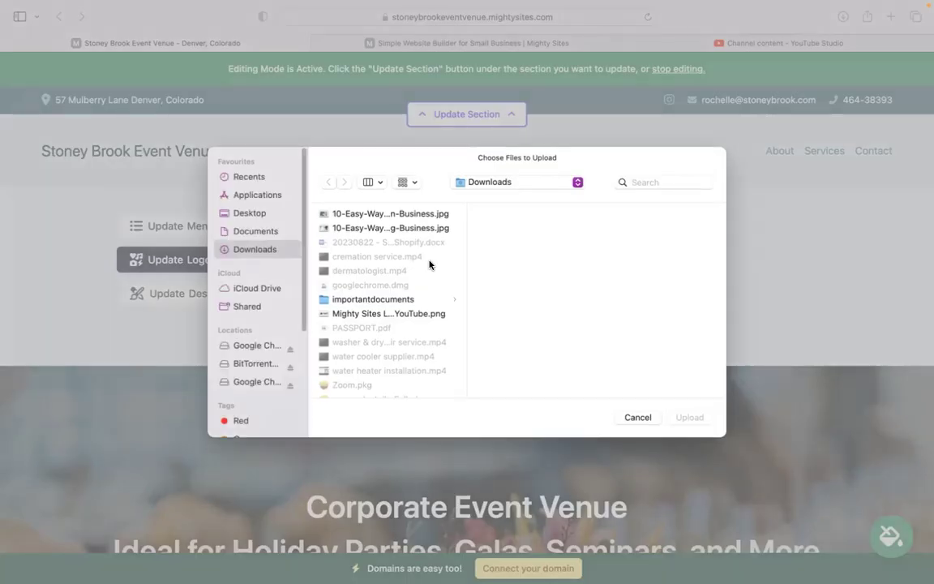
left_click(396, 314)
left_click(699, 420)
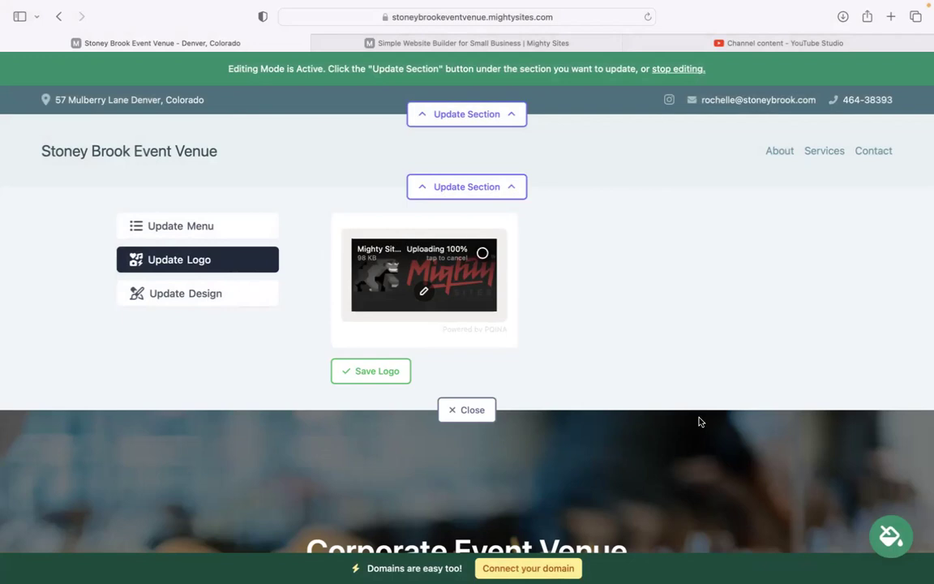
left_click(375, 371)
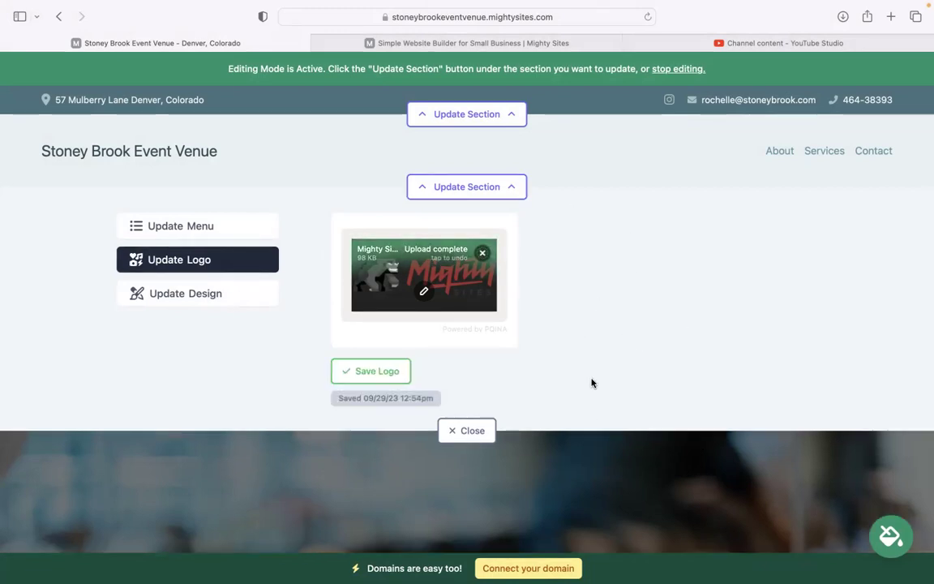
left_click(403, 371)
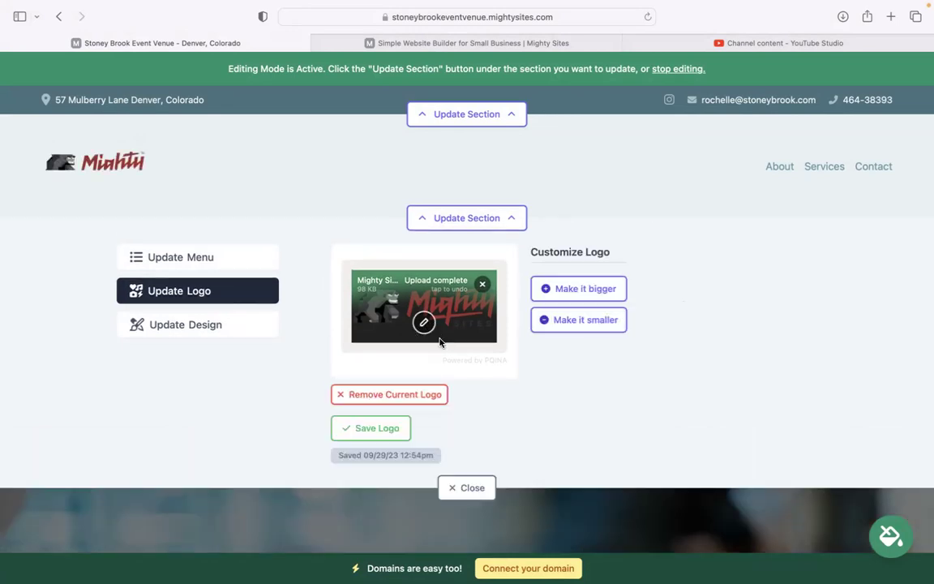
left_click(592, 290)
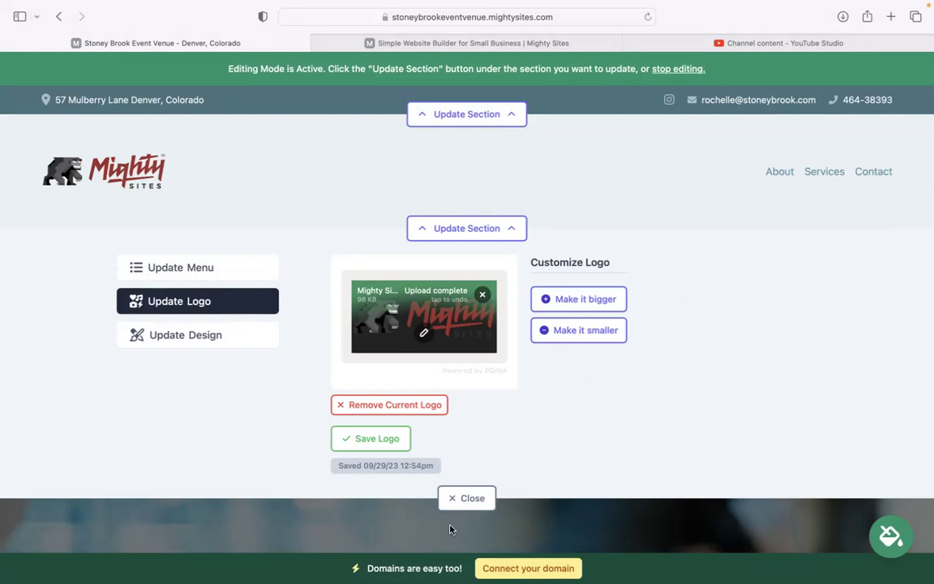
left_click(456, 506)
Step: Try the blue theme, page through the swatches, then apply and save the light-cyan theme
scroll(249, 269, "down", 10)
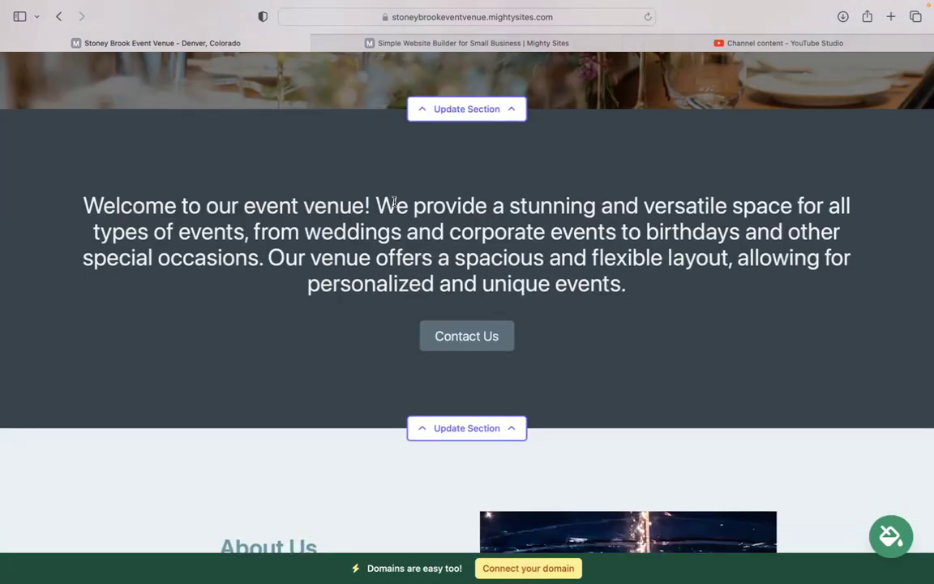
left_click(895, 544)
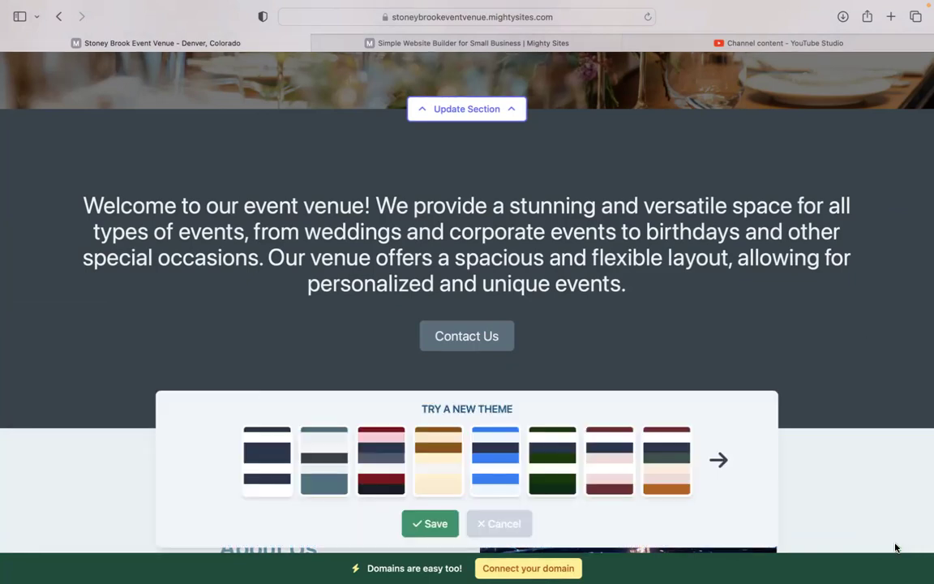
left_click(495, 480)
left_click(719, 460)
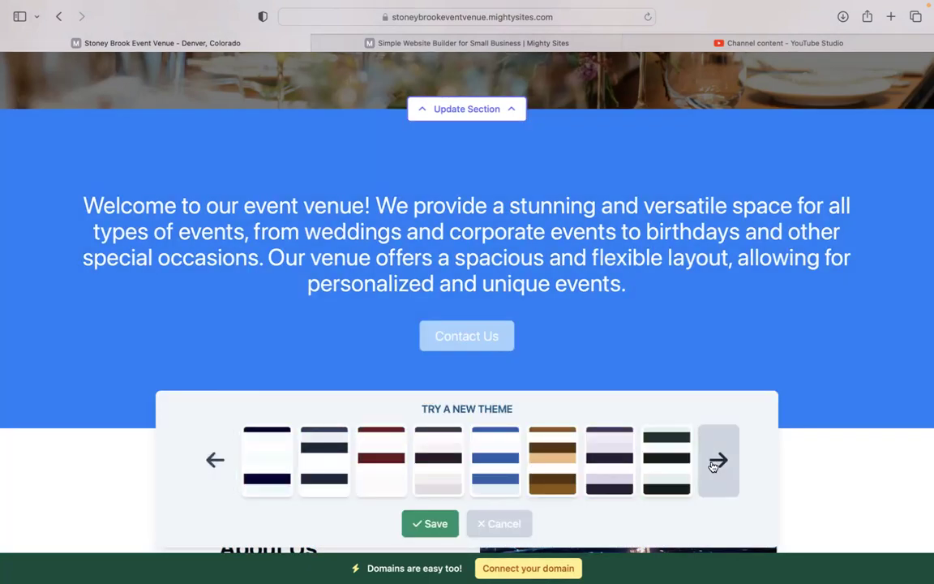
left_click(718, 460)
left_click(719, 460)
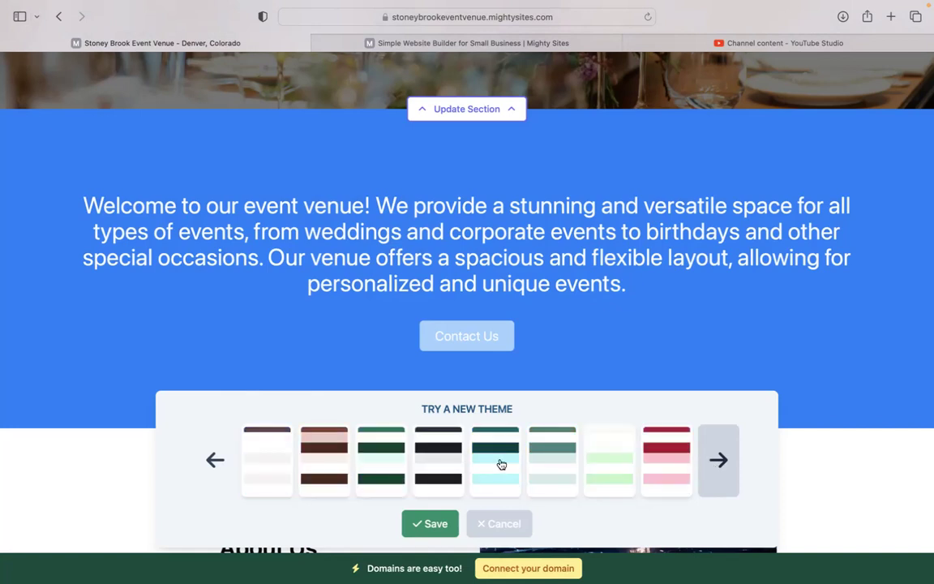
left_click(498, 467)
left_click(428, 524)
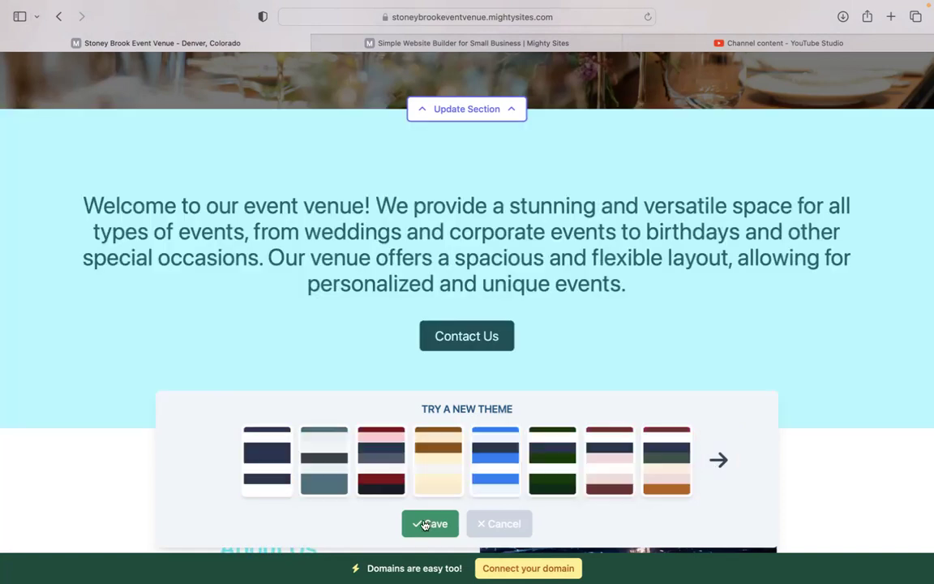
Step: Open the hero section's settings and switch to its call-to-action button options
scroll(467, 292, "up", 3)
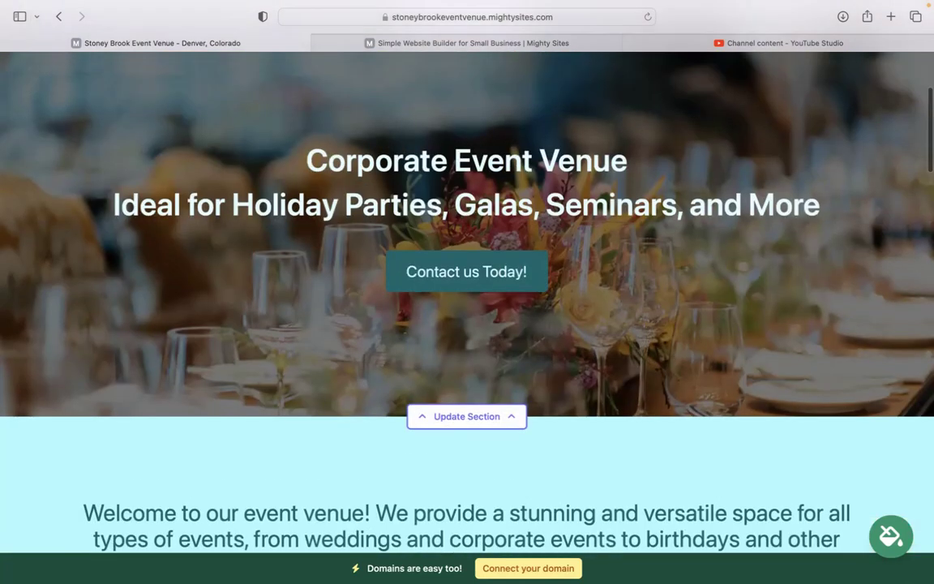
scroll(457, 514, "down", 3)
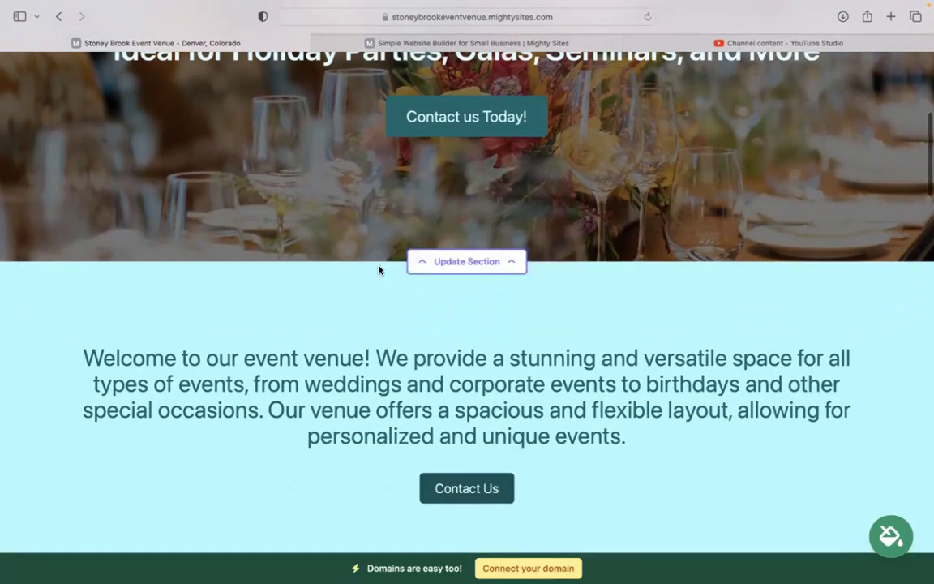
left_click(447, 264)
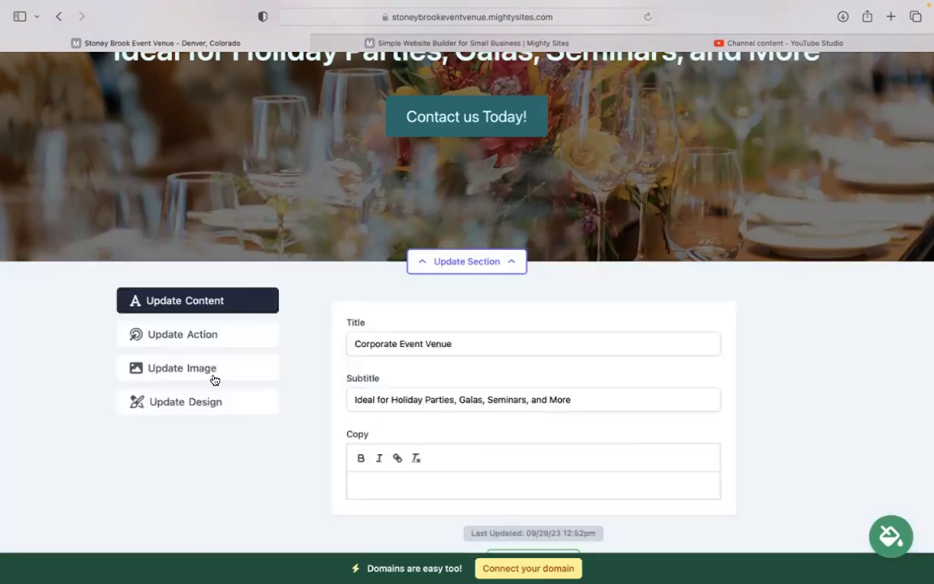
left_click(213, 375)
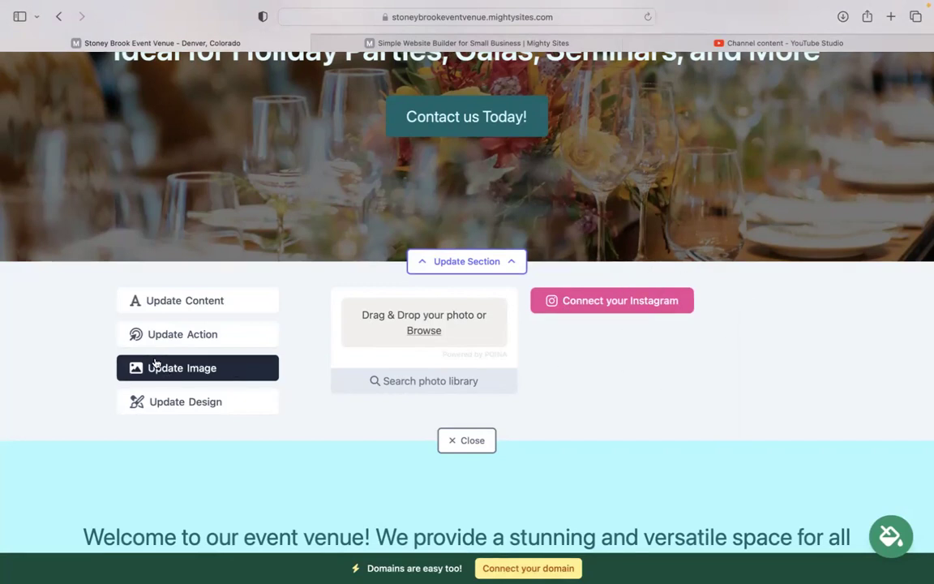
left_click(195, 344)
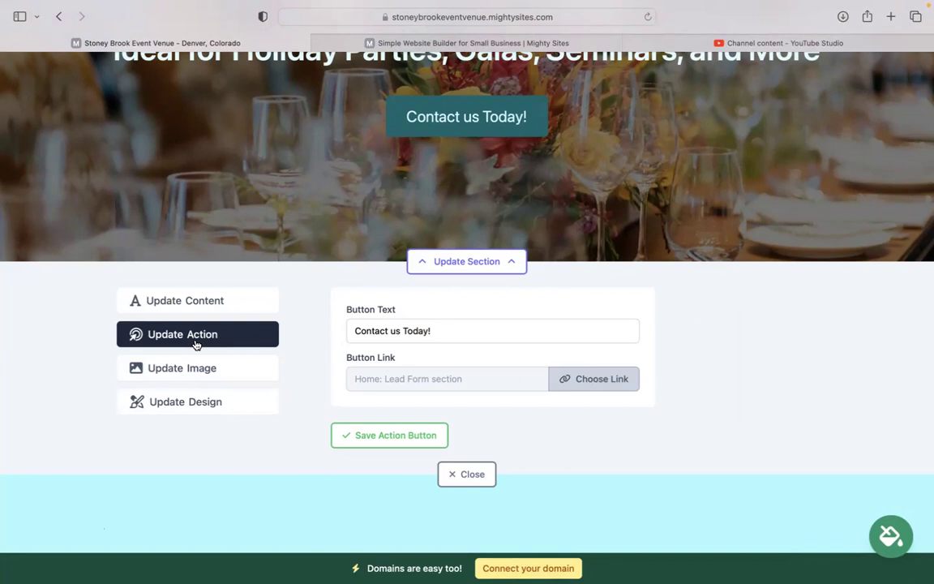
Step: Check the 'Contact us Today!' button text and its Home: Lead Form link, leaving both unchanged
scroll(195, 344, "up", 1)
scroll(202, 344, "up", 2)
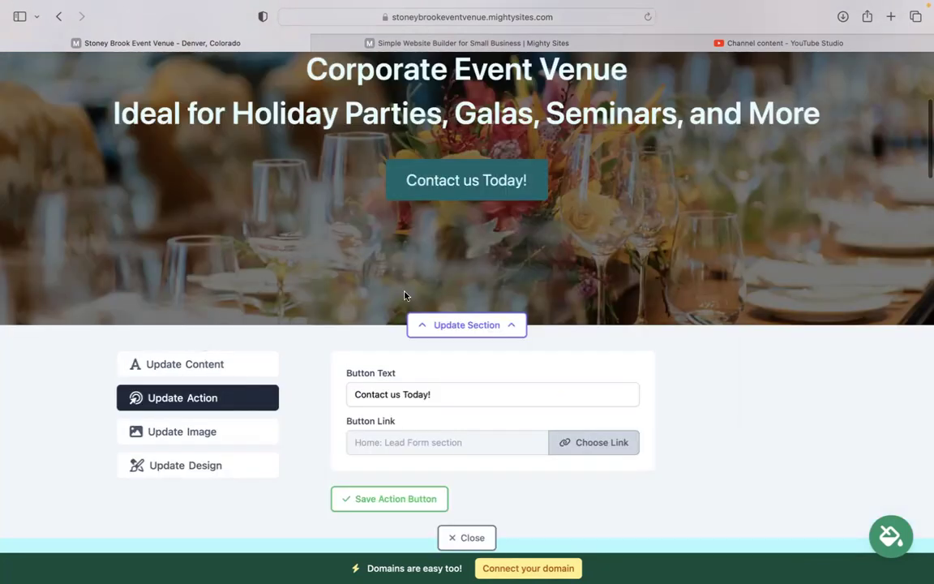
triple_click(396, 391)
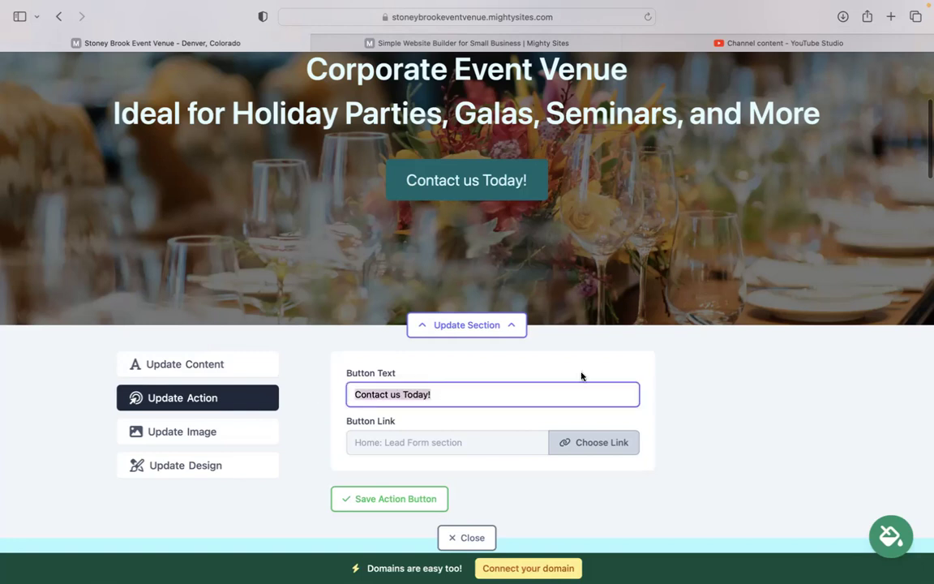
left_click(580, 442)
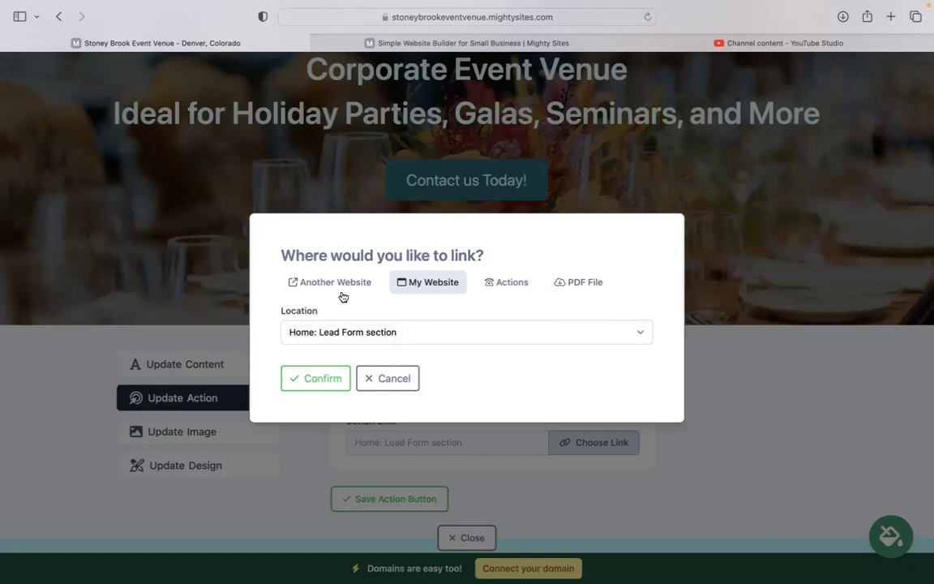
left_click(403, 376)
scroll(403, 378, "down", 7)
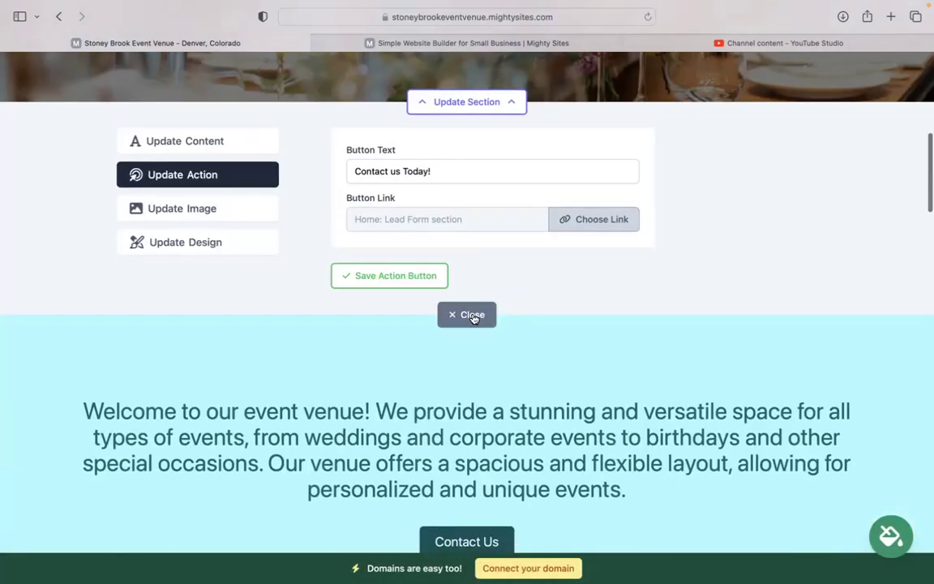
Step: Scroll down through the About Us, Services and Get In Touch sections
scroll(402, 378, "down", 5)
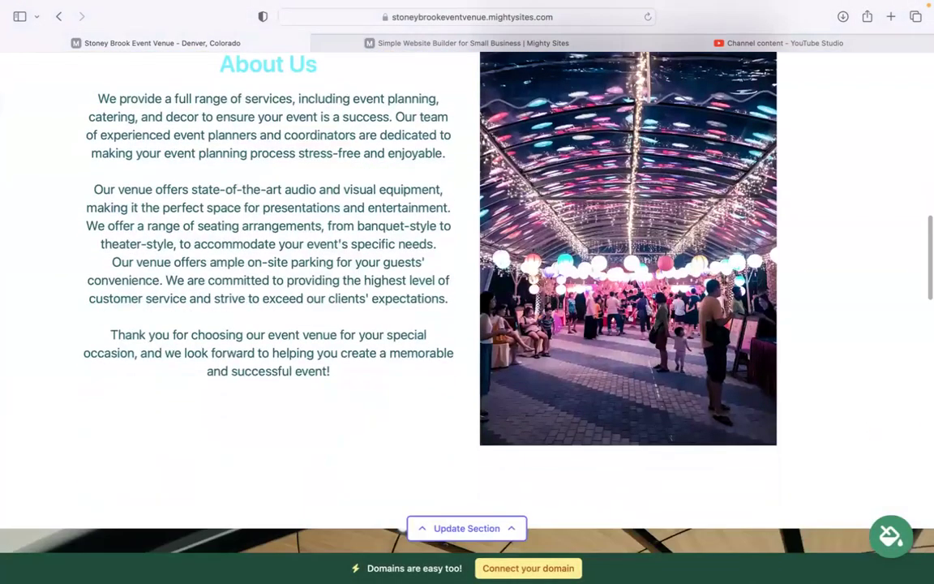
left_click_drag(198, 69, 354, 391)
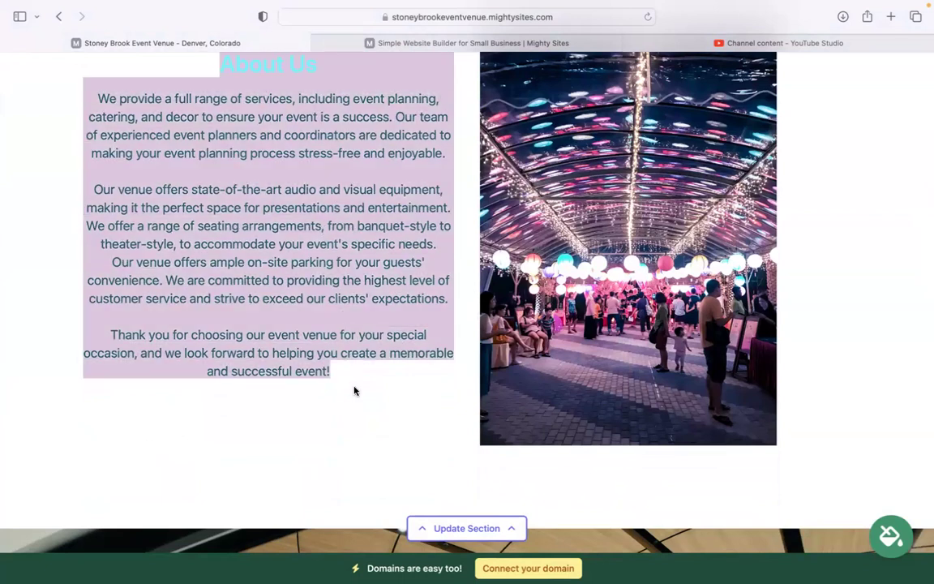
scroll(420, 249, "down", 2)
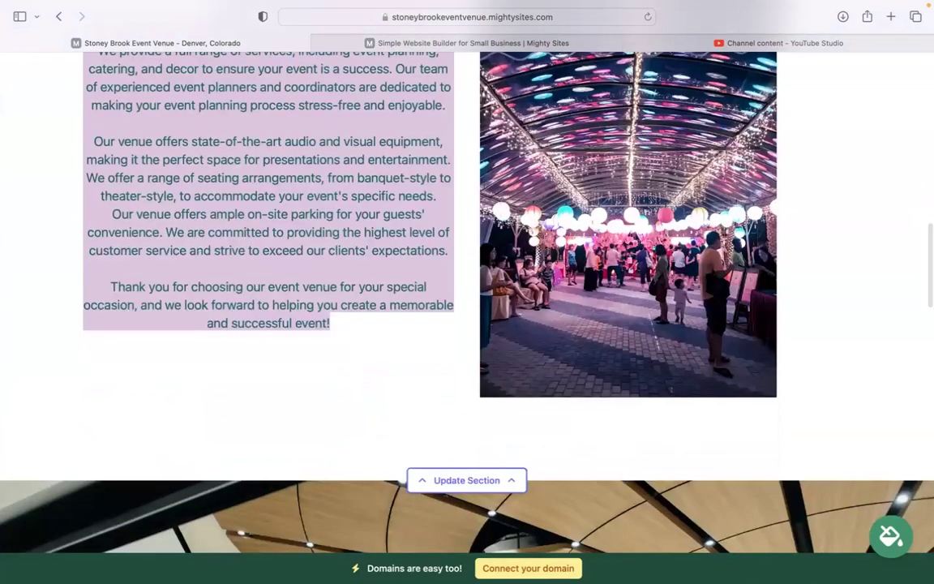
scroll(467, 299, "down", 15)
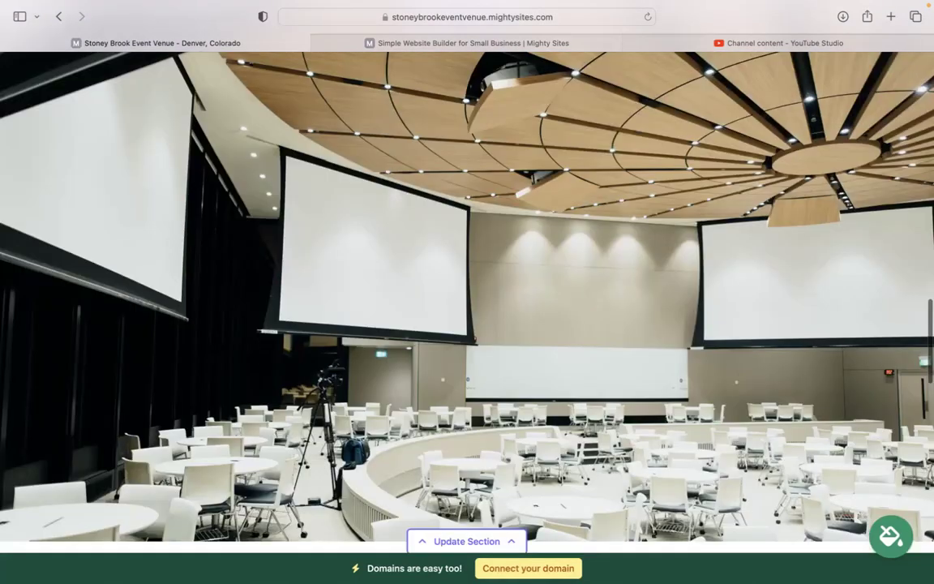
scroll(467, 300, "down", 4)
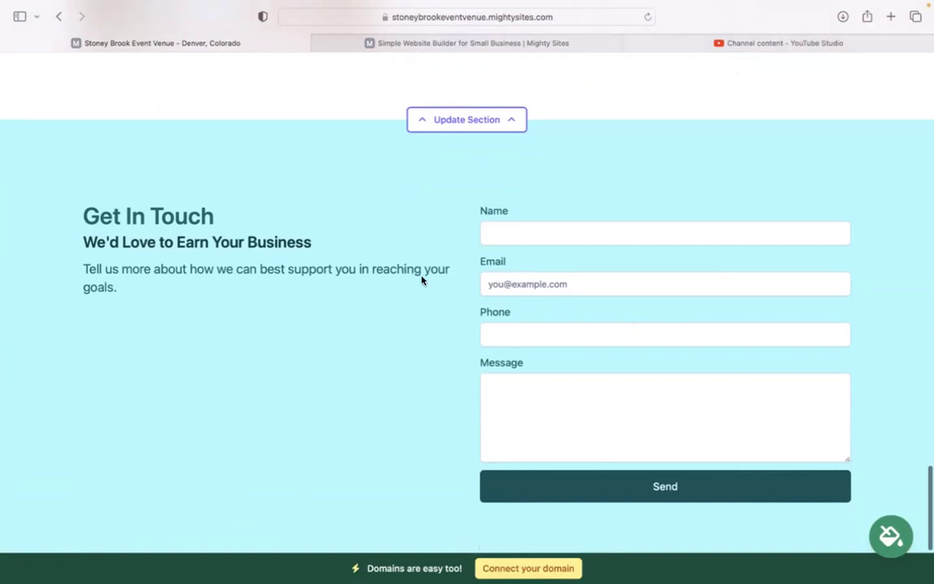
scroll(421, 280, "down", 2)
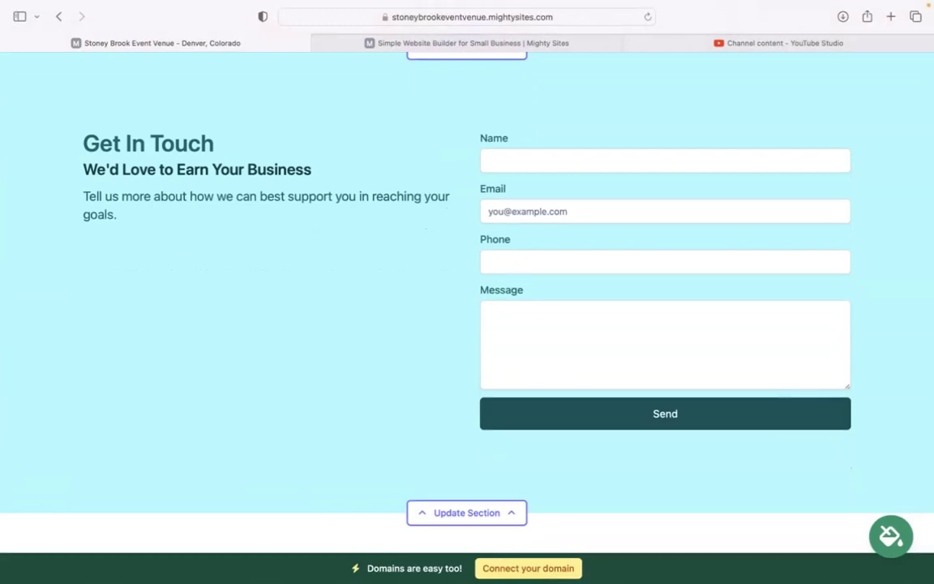
scroll(492, 273, "down", 1)
Step: Scroll back up to the top of the light-cyan venue page
scroll(492, 273, "up", 6)
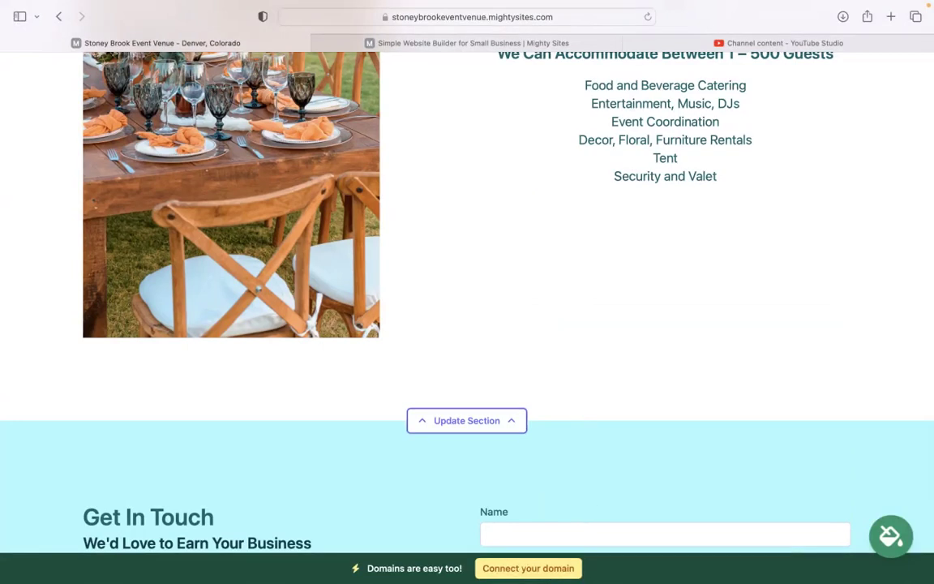
scroll(467, 276, "up", 5)
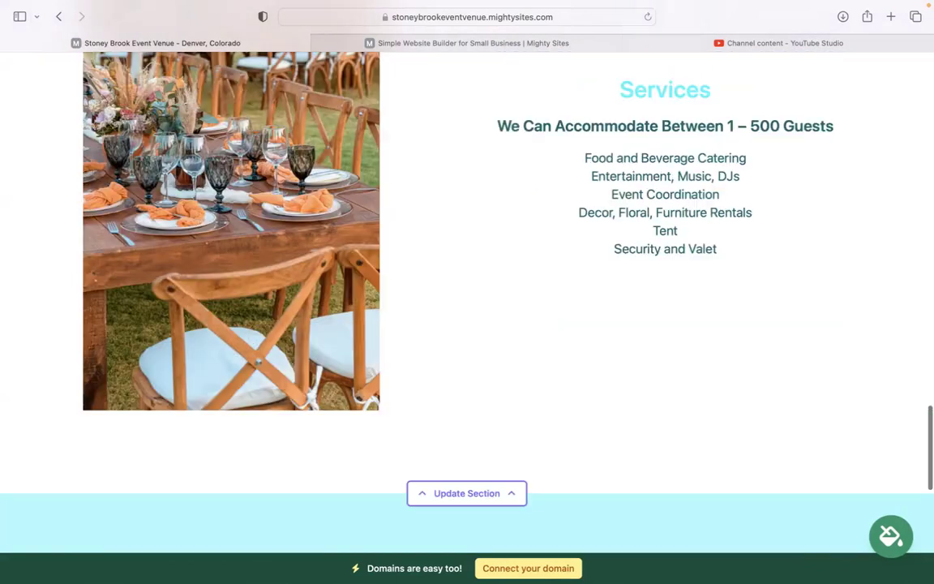
scroll(466, 275, "up", 2)
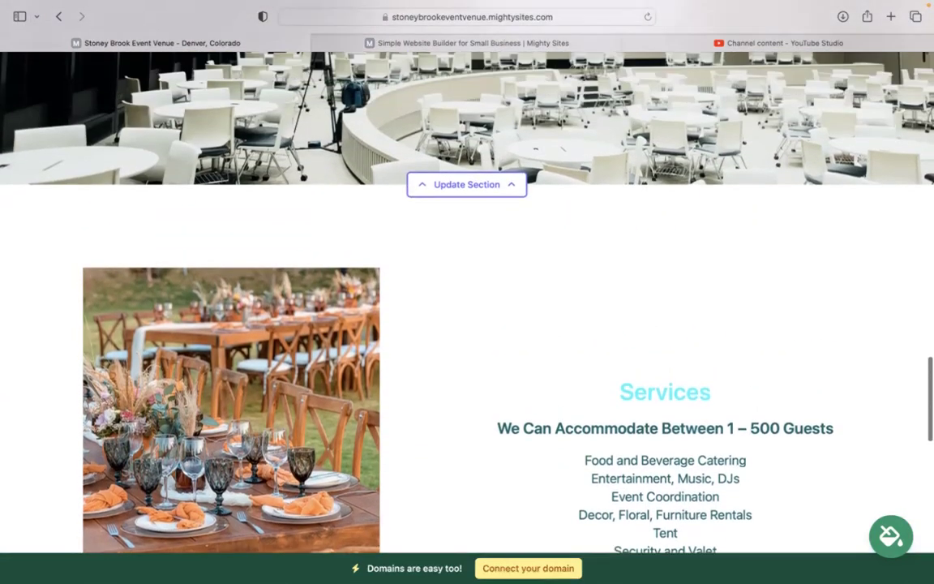
scroll(467, 276, "up", 3)
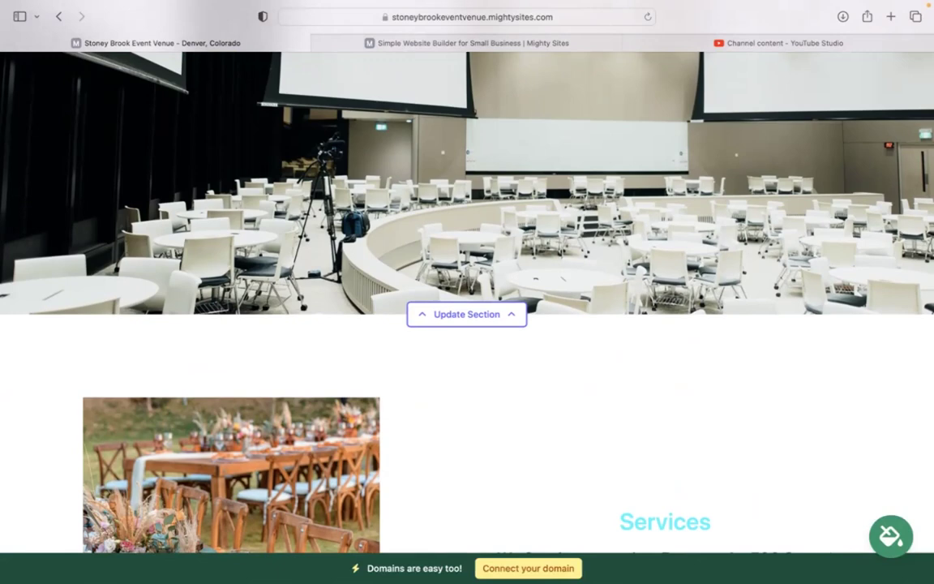
scroll(467, 276, "up", 20)
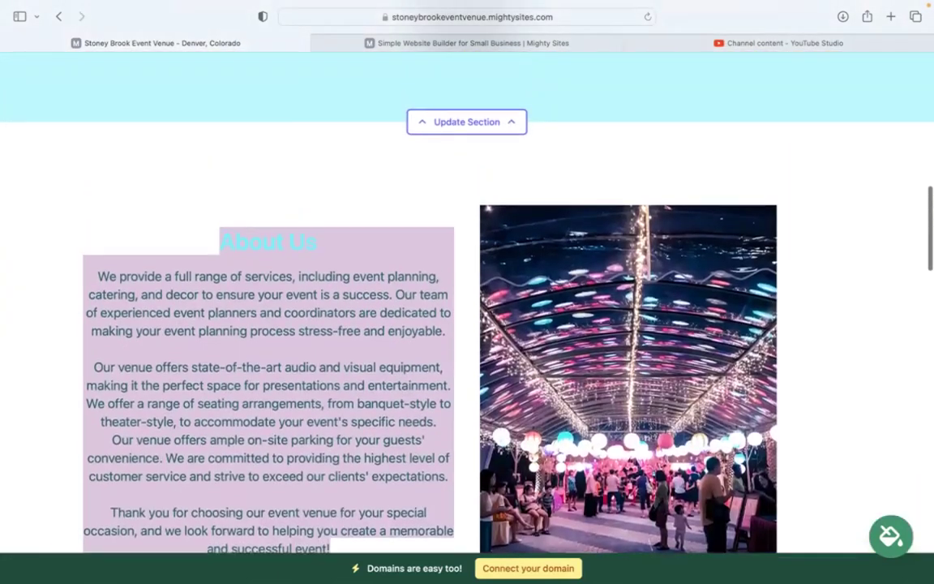
scroll(337, 480, "up", 4)
scroll(348, 433, "up", 12)
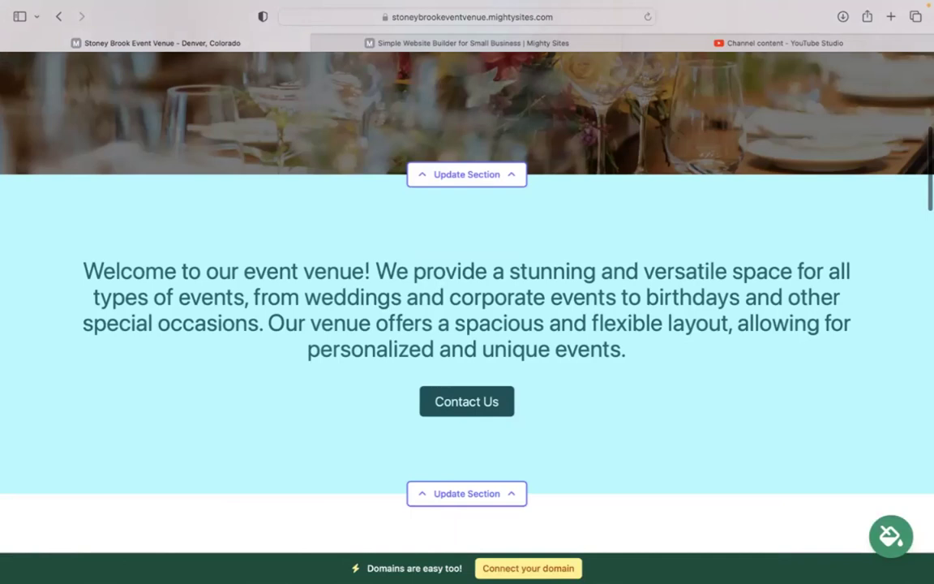